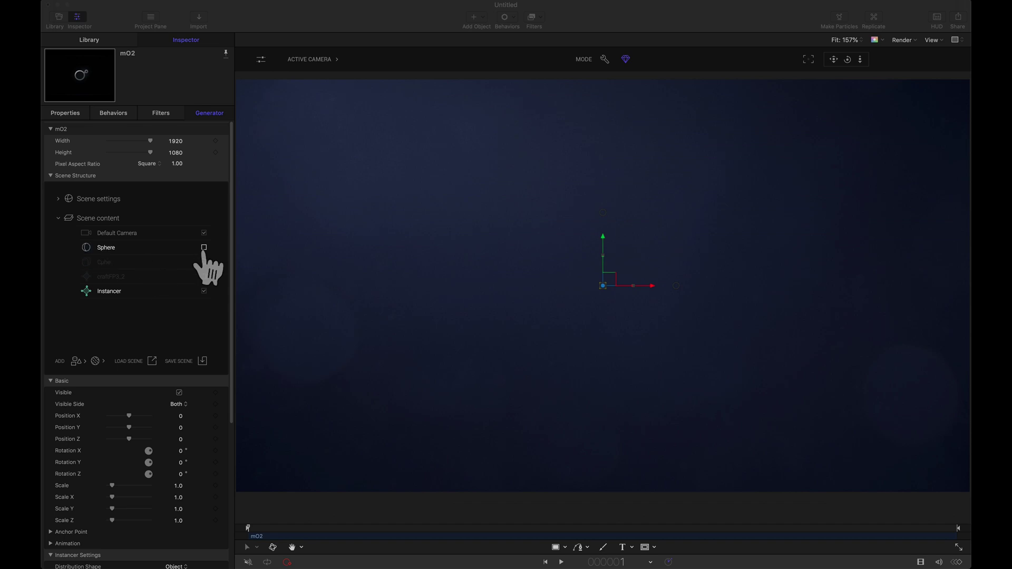
Step: Preview the Sphere, then the Cube, then leave only the craftFP3_2 model enabled
{"action": "left_click", "coordinate": [204, 248]}
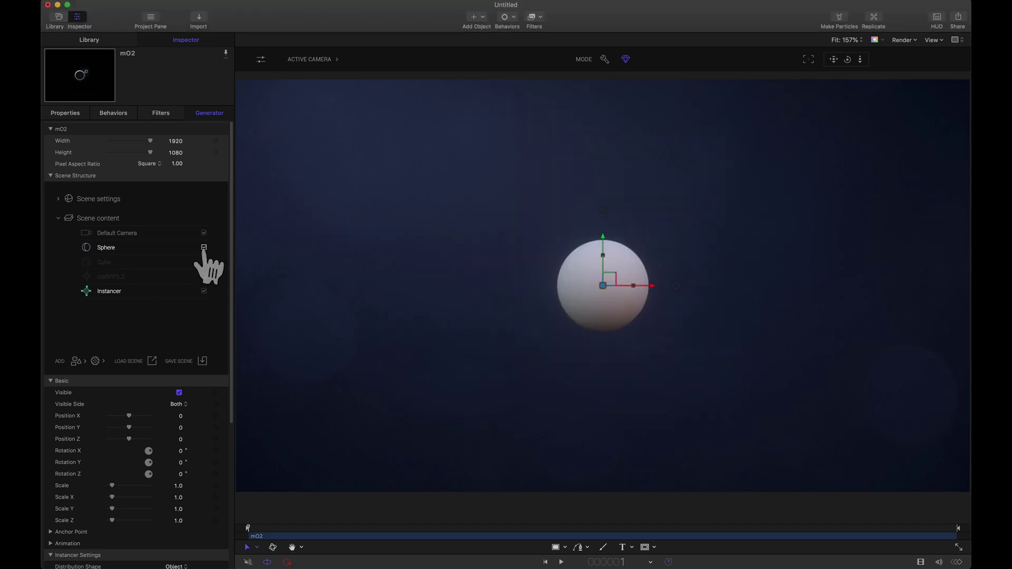
{"action": "left_click", "coordinate": [204, 248]}
{"action": "left_click", "coordinate": [204, 262]}
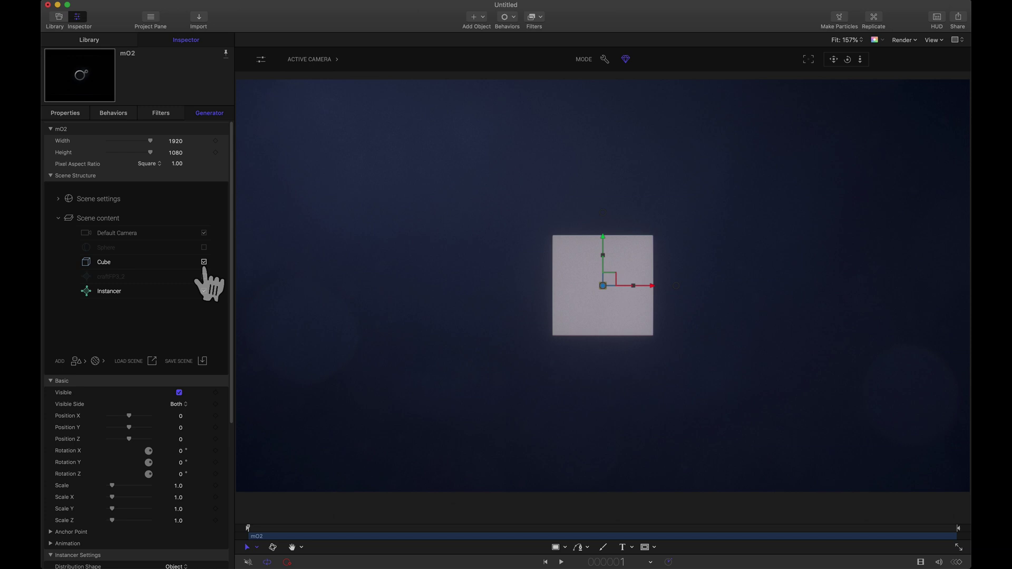
{"action": "left_click", "coordinate": [204, 262]}
{"action": "left_click", "coordinate": [204, 276]}
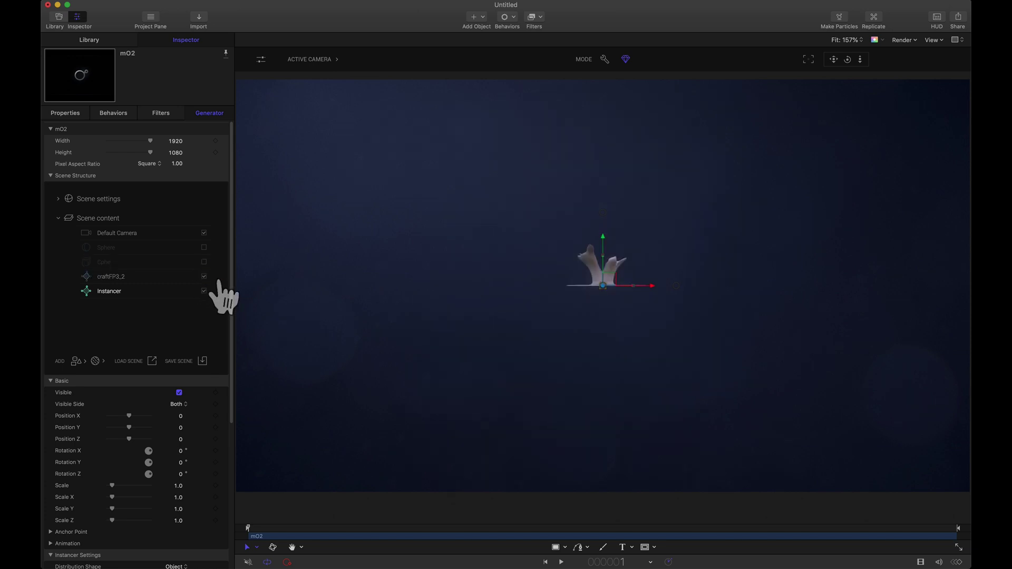
Step: Load a model from the Model Library's FLUID PACK 3 collection into the scene
{"action": "left_click", "coordinate": [218, 282]}
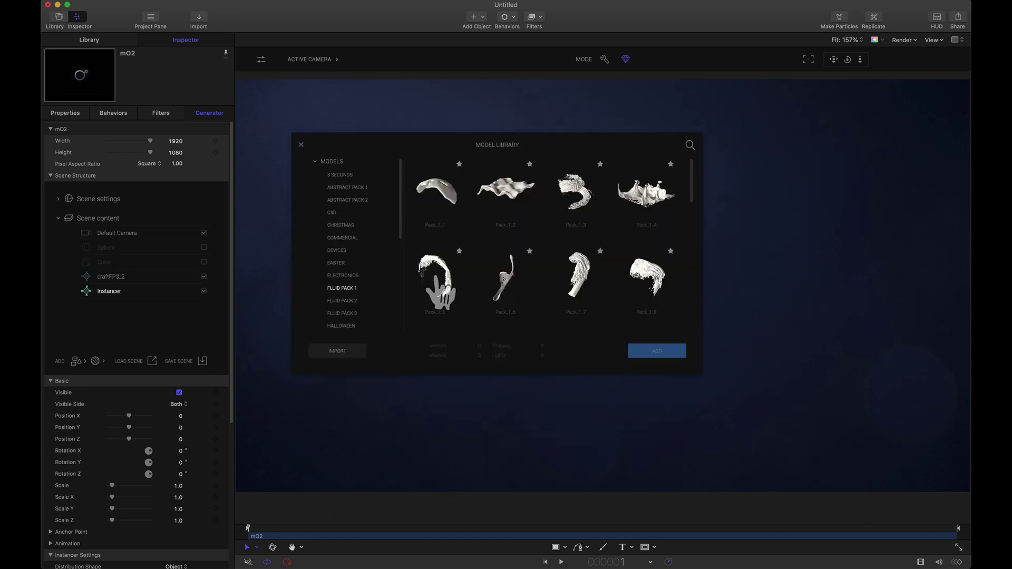
{"action": "left_click", "coordinate": [347, 313]}
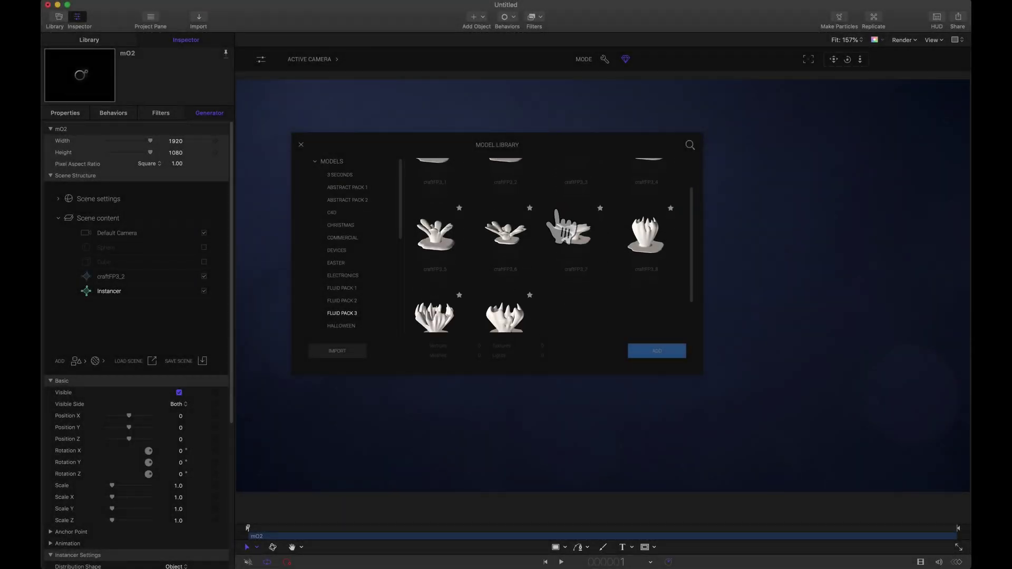
{"action": "scroll", "coordinate": [562, 226], "scroll_direction": "up", "scroll_amount": 3}
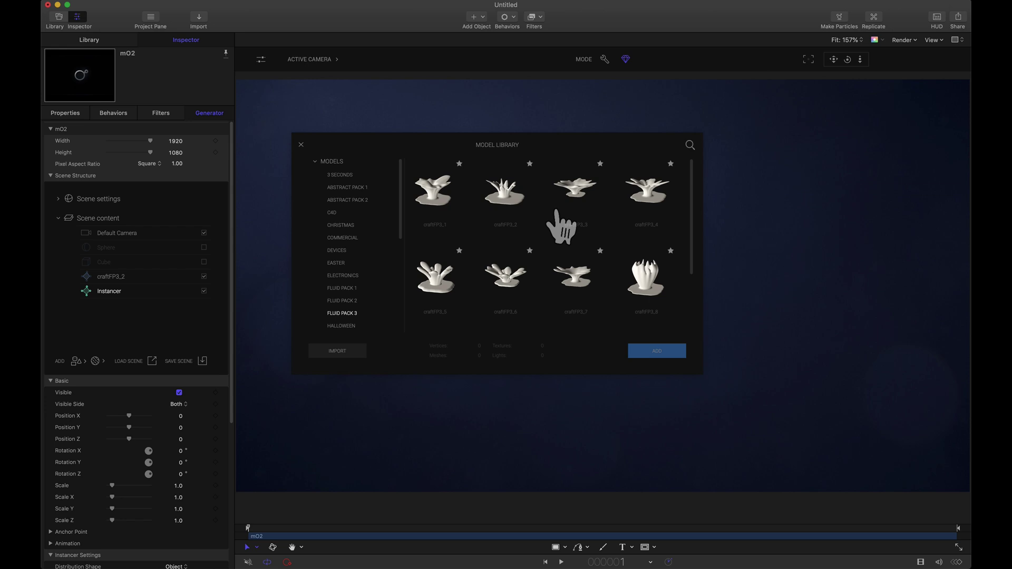
{"action": "double_click", "coordinate": [561, 226]}
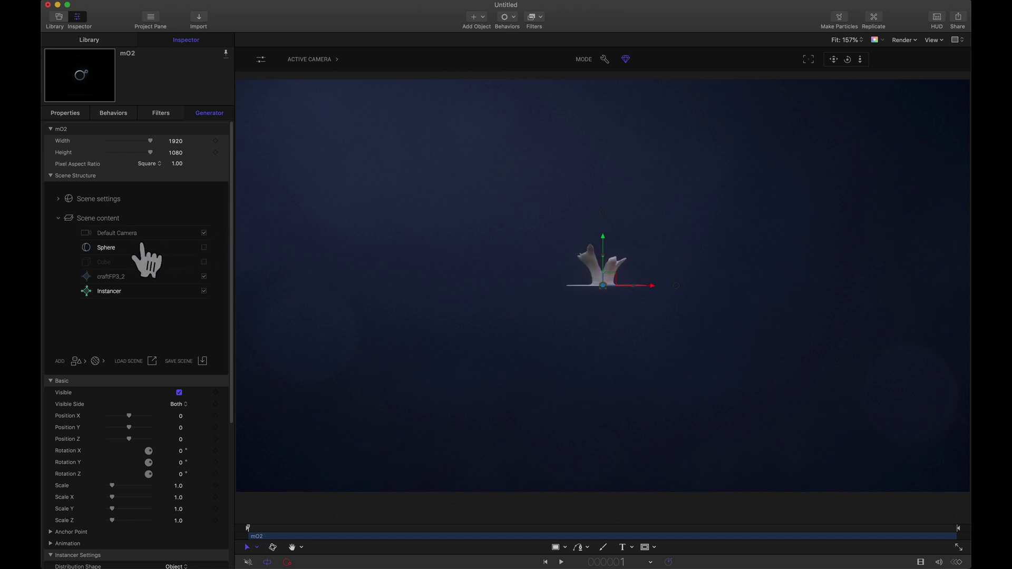
Step: Use the hidden Sphere as the Instancer's distribution shape and nest craftFP3_2 under the Instancer
{"action": "left_click", "coordinate": [204, 247]}
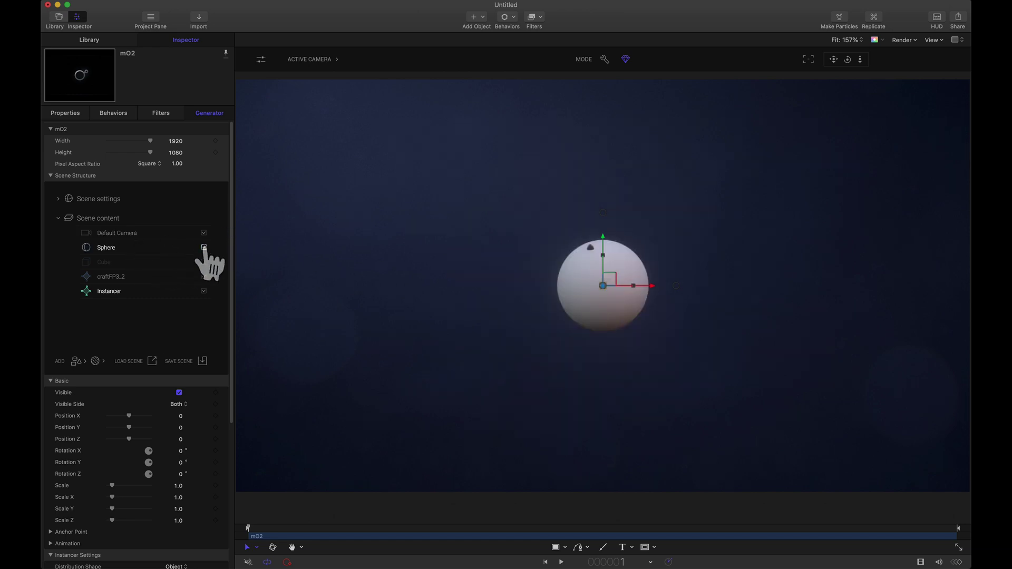
{"action": "left_click", "coordinate": [204, 247]}
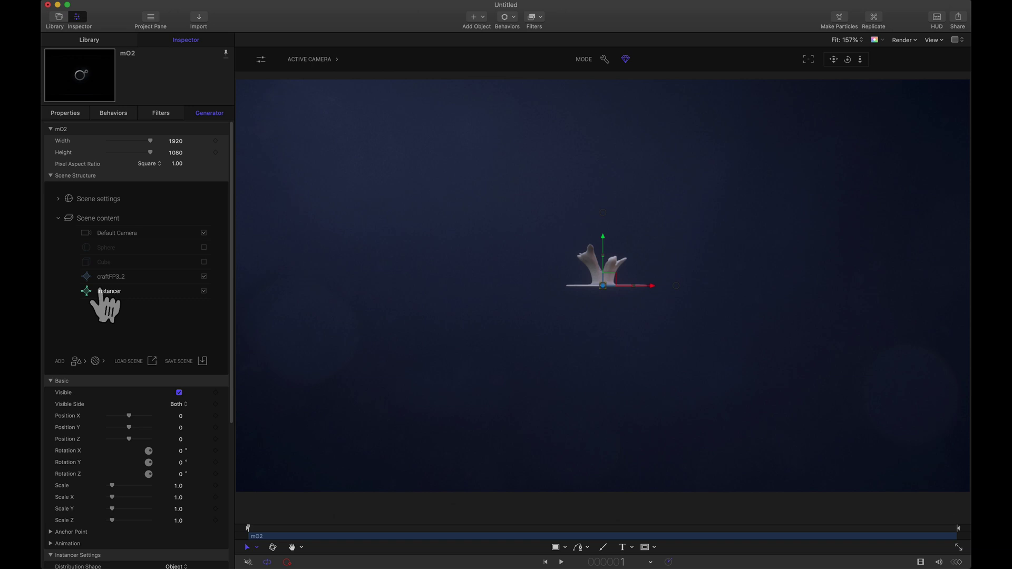
{"action": "scroll", "coordinate": [155, 445], "scroll_direction": "down", "scroll_amount": 3}
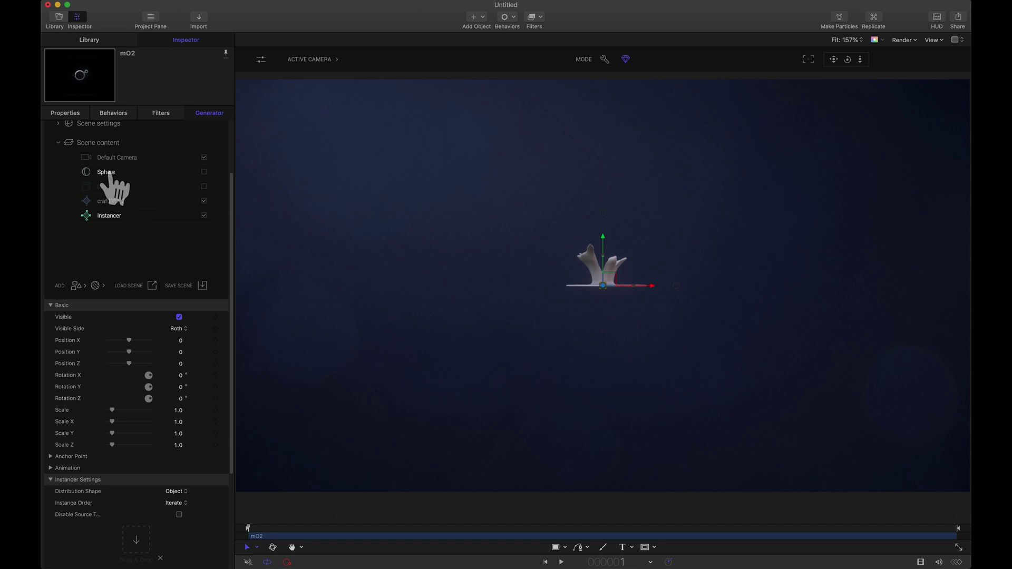
{"action": "left_click_drag", "start_coordinate": [108, 174], "coordinate": [134, 537]}
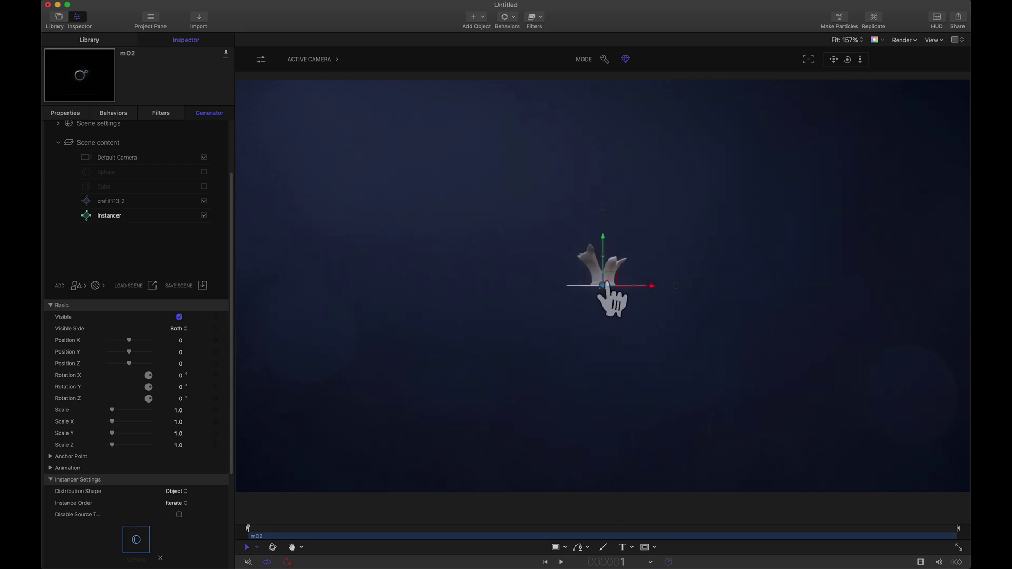
{"action": "left_click_drag", "start_coordinate": [598, 274], "coordinate": [111, 218]}
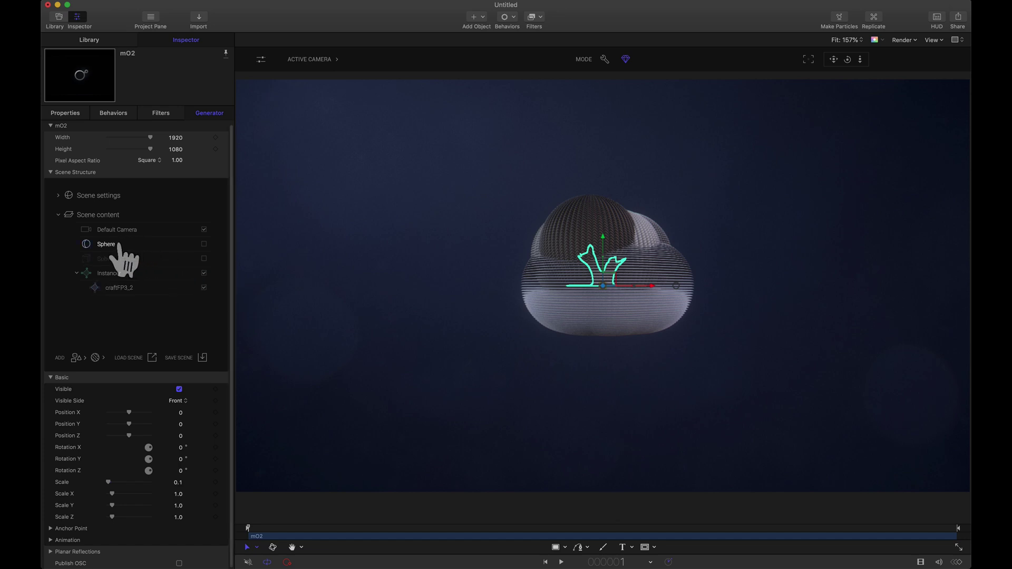
Step: Set the Sphere's radius to 5
{"action": "left_click", "coordinate": [105, 244]}
{"action": "scroll", "coordinate": [162, 508], "scroll_direction": "down", "scroll_amount": 2}
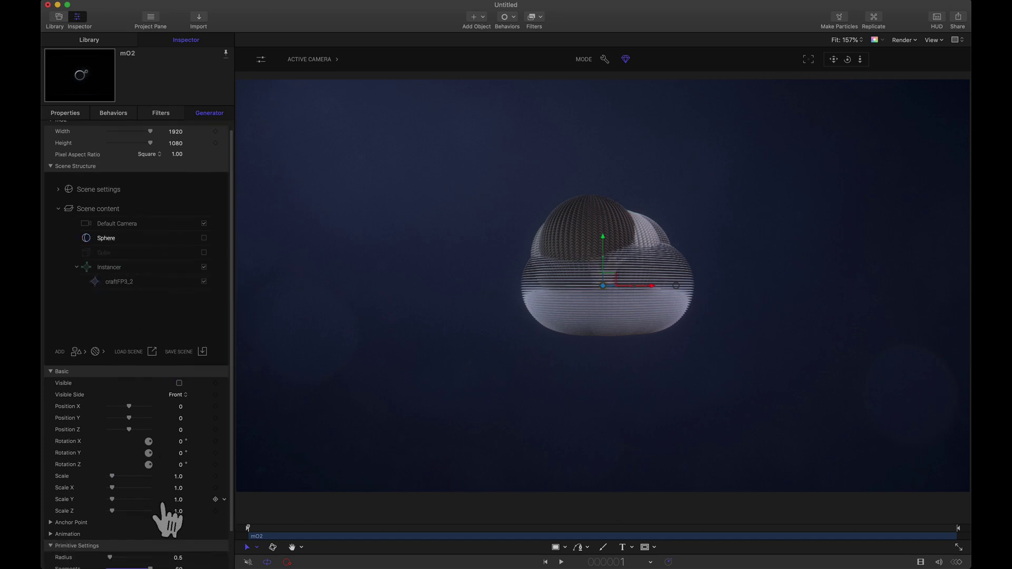
{"action": "left_click", "coordinate": [178, 548]}
{"action": "type", "text": "5"}
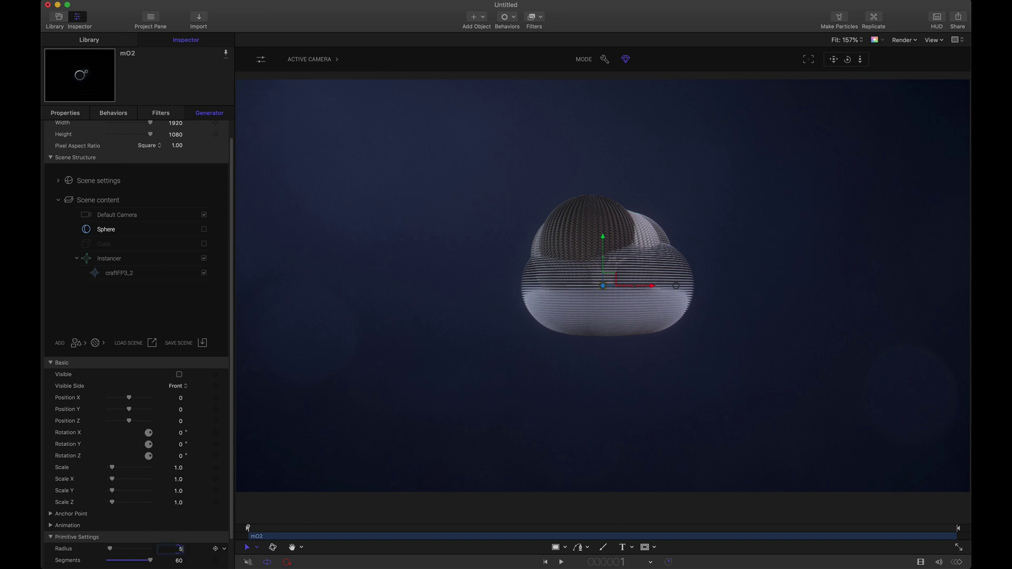
{"action": "key", "text": "Return"}
Step: Enable the Default Camera and set its Position Z to 15.0
{"action": "left_click", "coordinate": [123, 216]}
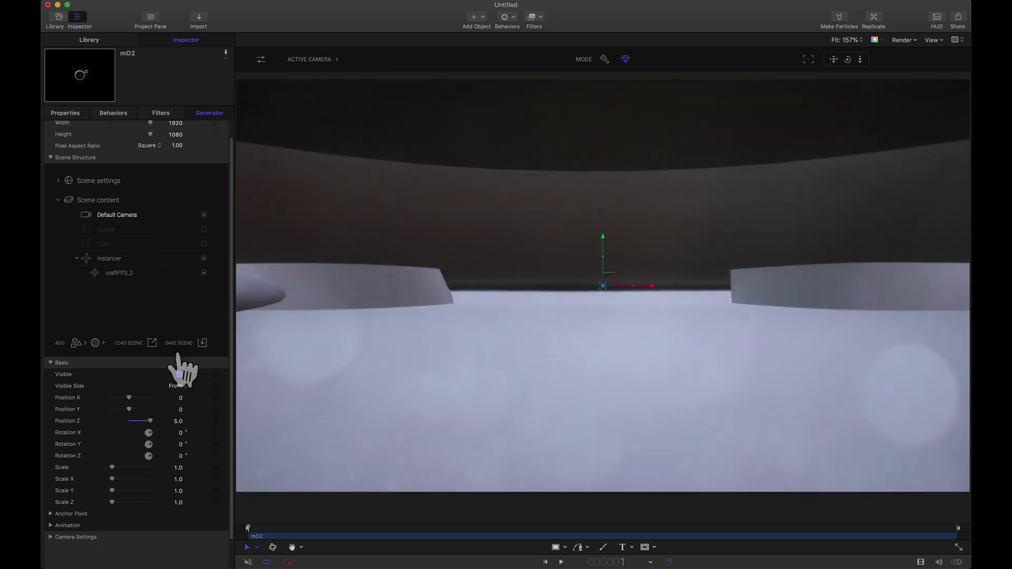
{"action": "left_click", "coordinate": [179, 374]}
{"action": "left_click_drag", "start_coordinate": [176, 426], "coordinate": [176, 421]}
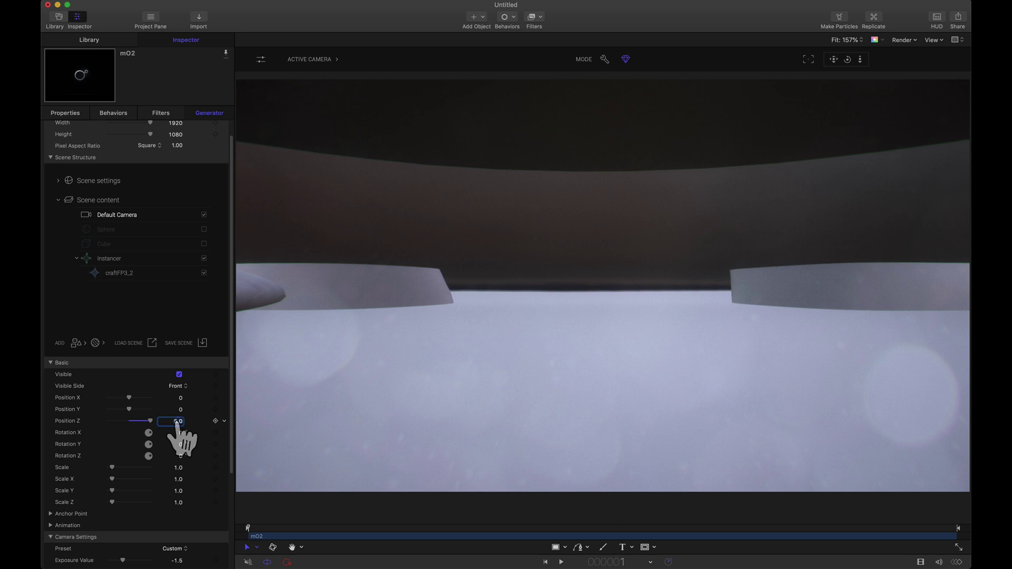
{"action": "left_click", "coordinate": [176, 425]}
{"action": "type", "text": "15.0"}
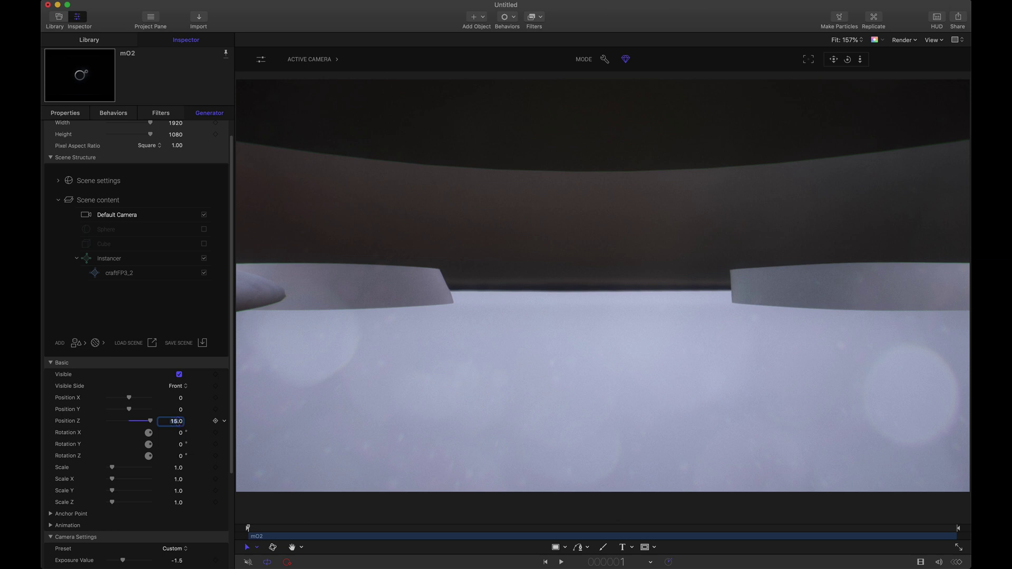
{"action": "key", "text": "Return"}
Step: Increase the Sphere's radius to 10.0
{"action": "left_click", "coordinate": [115, 233]}
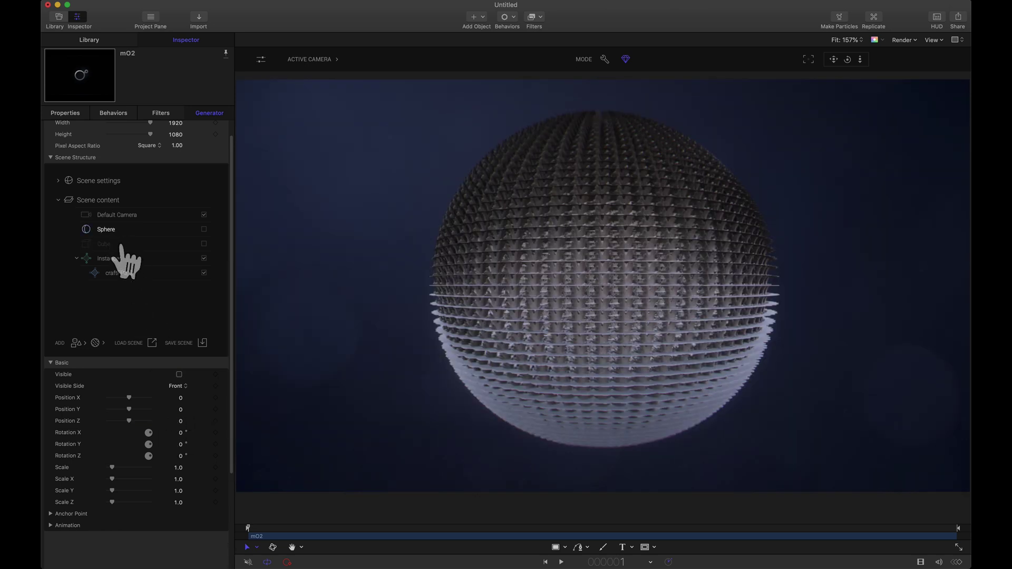
{"action": "scroll", "coordinate": [158, 474], "scroll_direction": "down", "scroll_amount": 1}
{"action": "left_click", "coordinate": [179, 531]}
{"action": "type", "text": "10"}
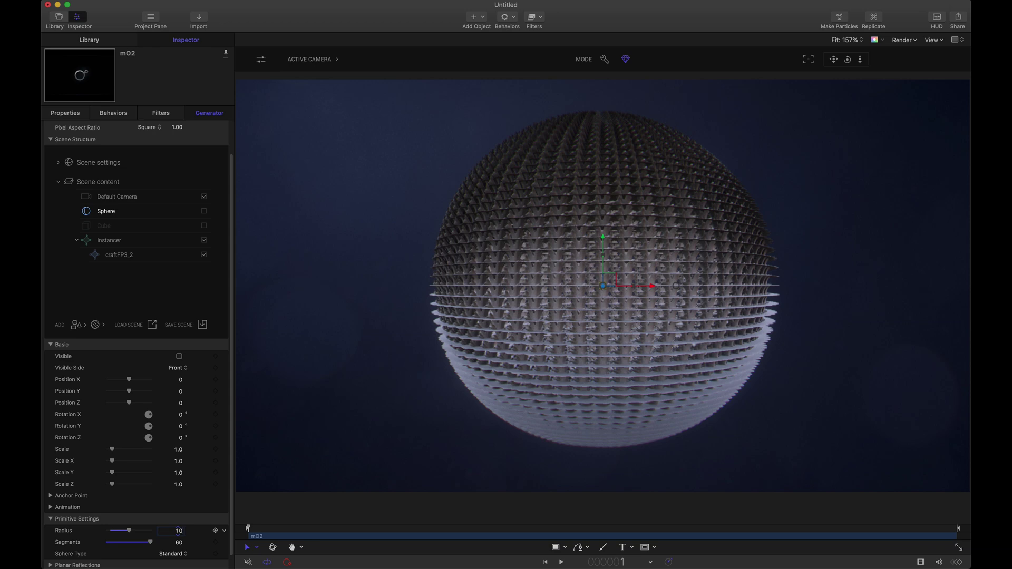
{"action": "type", "text": ".0"}
{"action": "key", "text": "Return"}
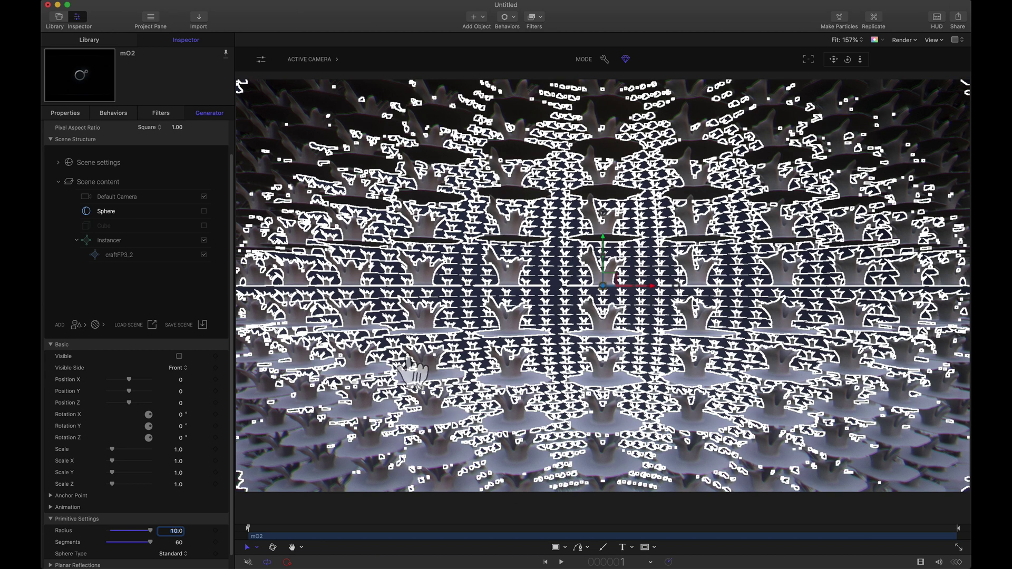
Step: Pull the Default Camera back to Position Z 25
{"action": "left_click", "coordinate": [117, 197]}
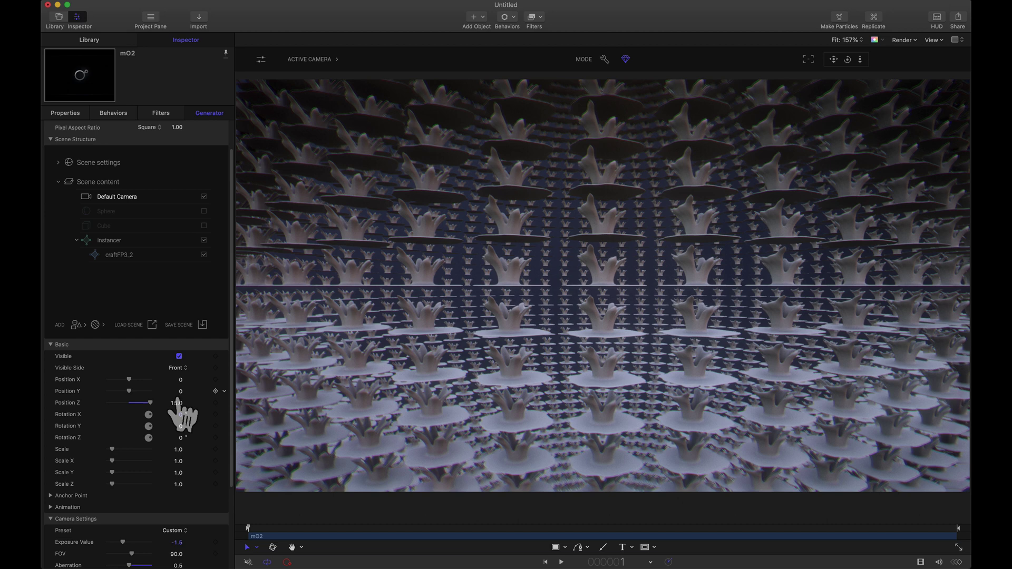
{"action": "double_click", "coordinate": [176, 402]}
{"action": "type", "text": "25"}
{"action": "key", "text": "Return"}
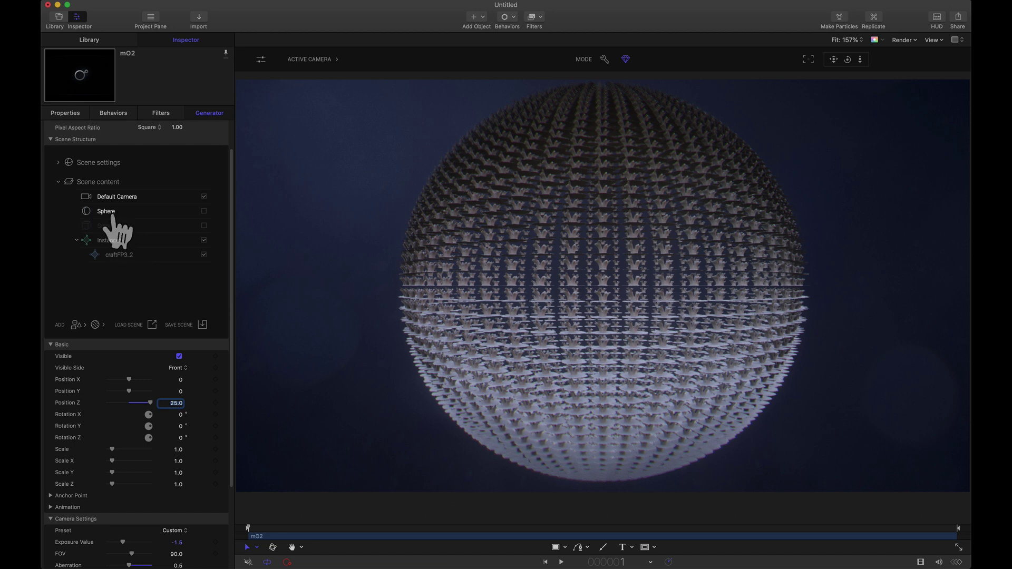
Step: Change the Sphere's Primitive Settings Segments from 60 to 20
{"action": "left_click", "coordinate": [109, 212]}
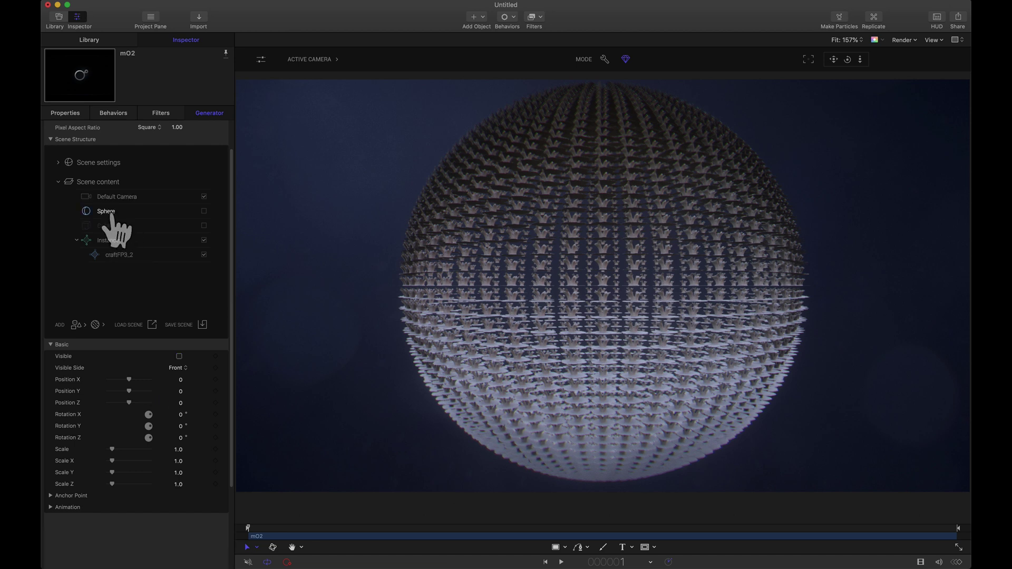
{"action": "scroll", "coordinate": [228, 316], "scroll_direction": "down", "scroll_amount": 2}
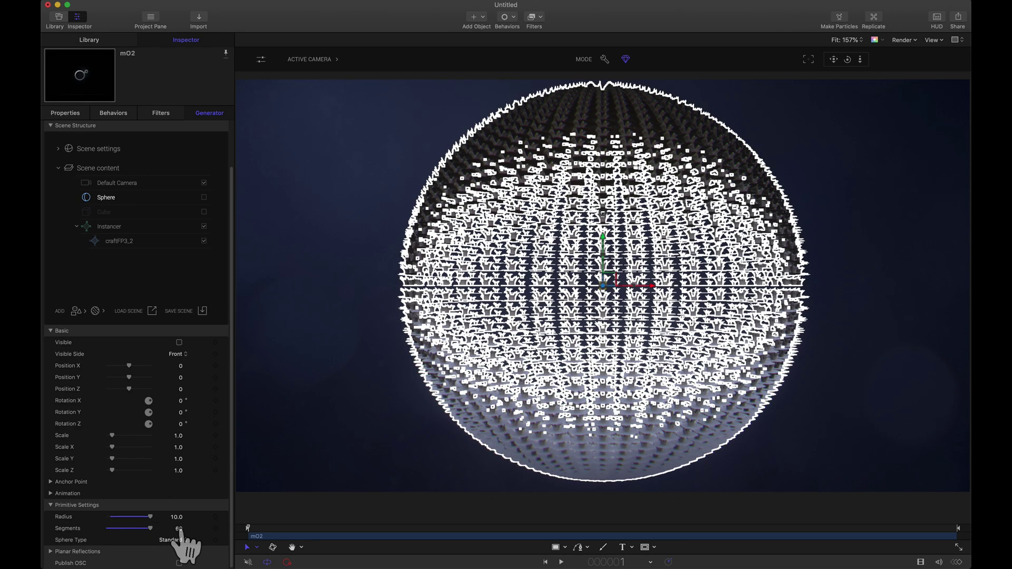
{"action": "left_click", "coordinate": [180, 528]}
{"action": "type", "text": "20"}
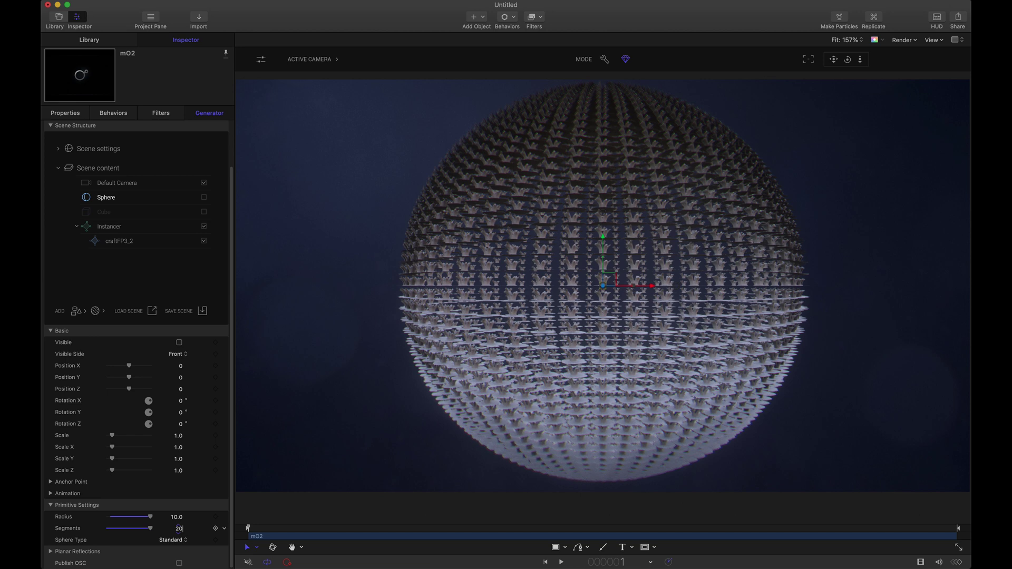
{"action": "key", "text": "Return"}
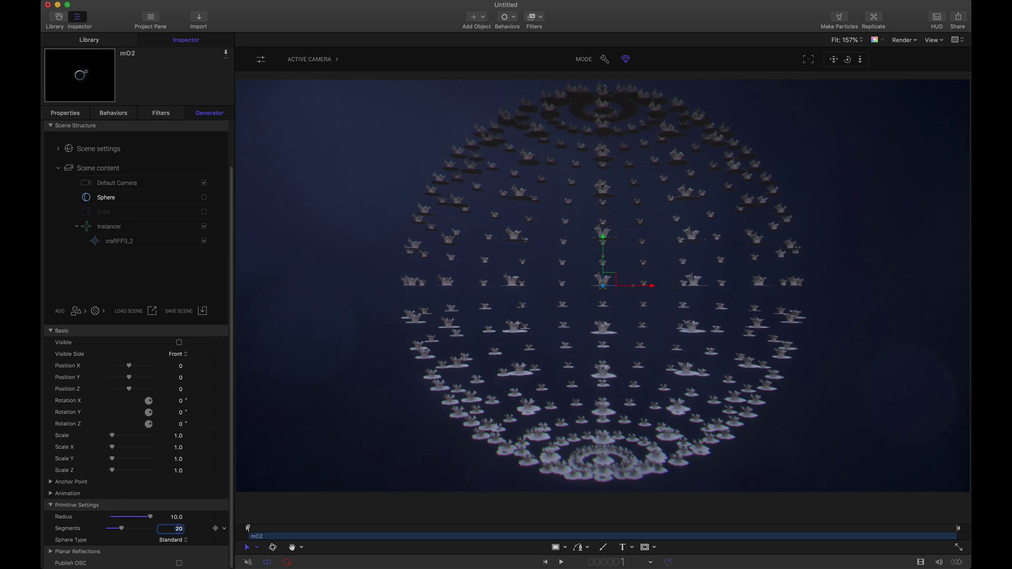
Step: Show the Sphere, try 5 segments, then return the segment count to 20
{"action": "left_click", "coordinate": [204, 198]}
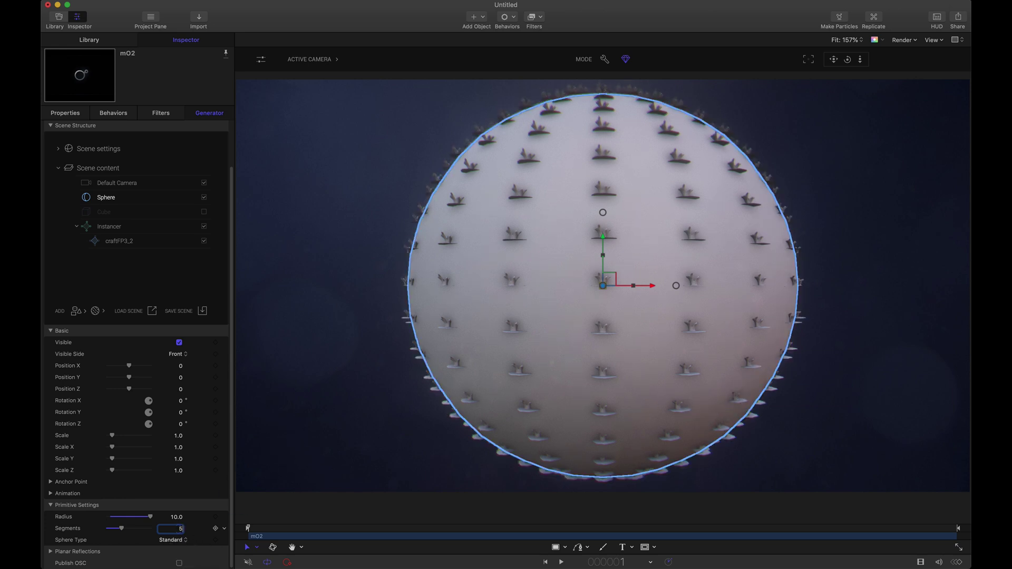
{"action": "type", "text": "5"}
{"action": "key", "text": "Return"}
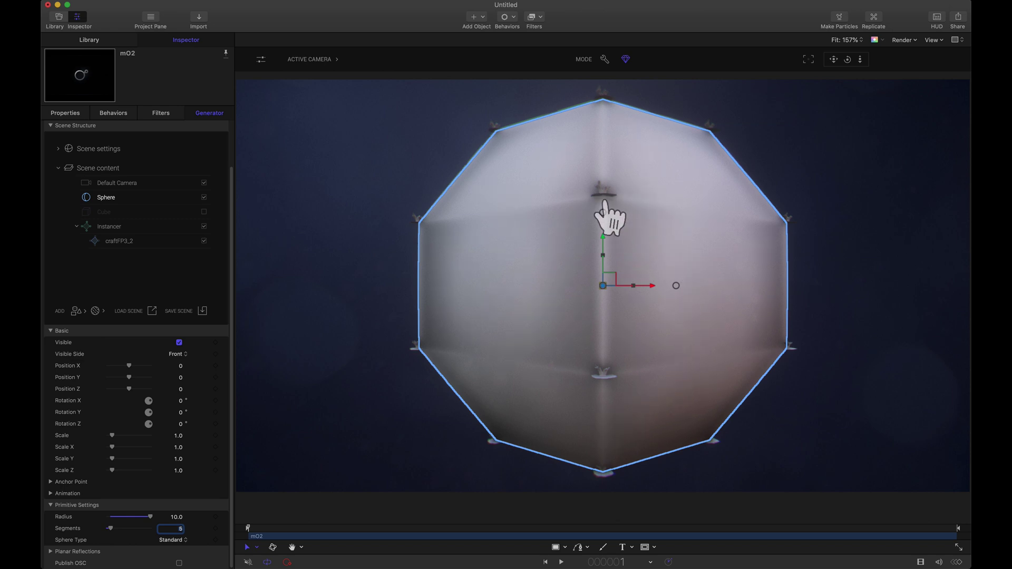
{"action": "left_click", "coordinate": [602, 203]}
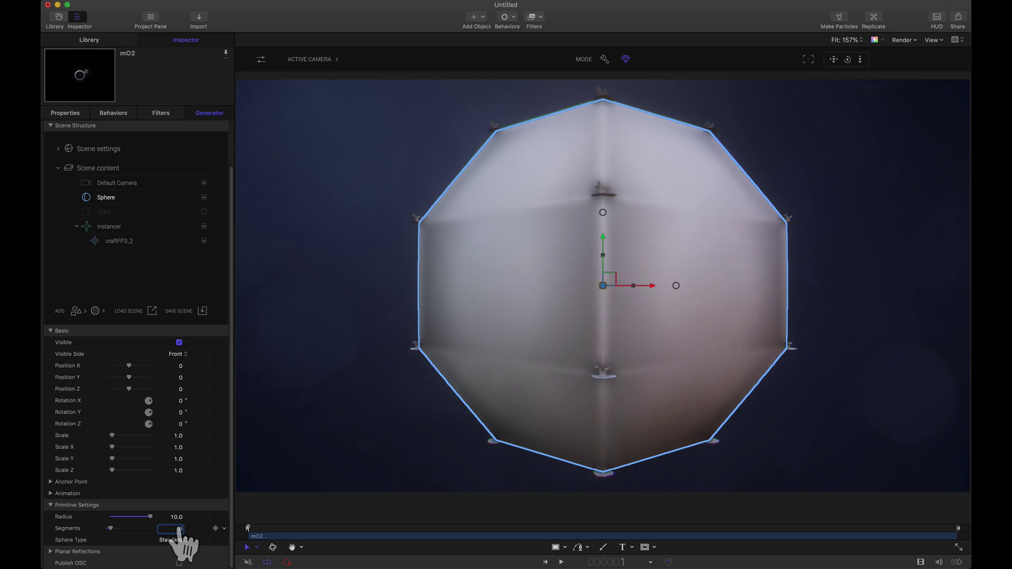
{"action": "type", "text": "20"}
{"action": "key", "text": "Return"}
Step: Hide the Sphere again and set its Sphere Type to Icosa
{"action": "left_click", "coordinate": [204, 197]}
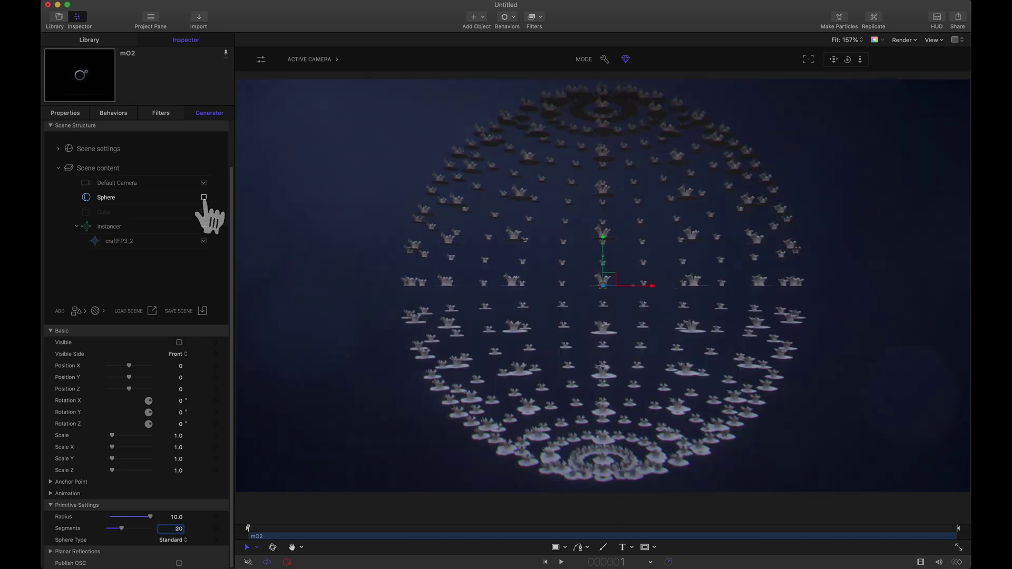
{"action": "left_click", "coordinate": [168, 540]}
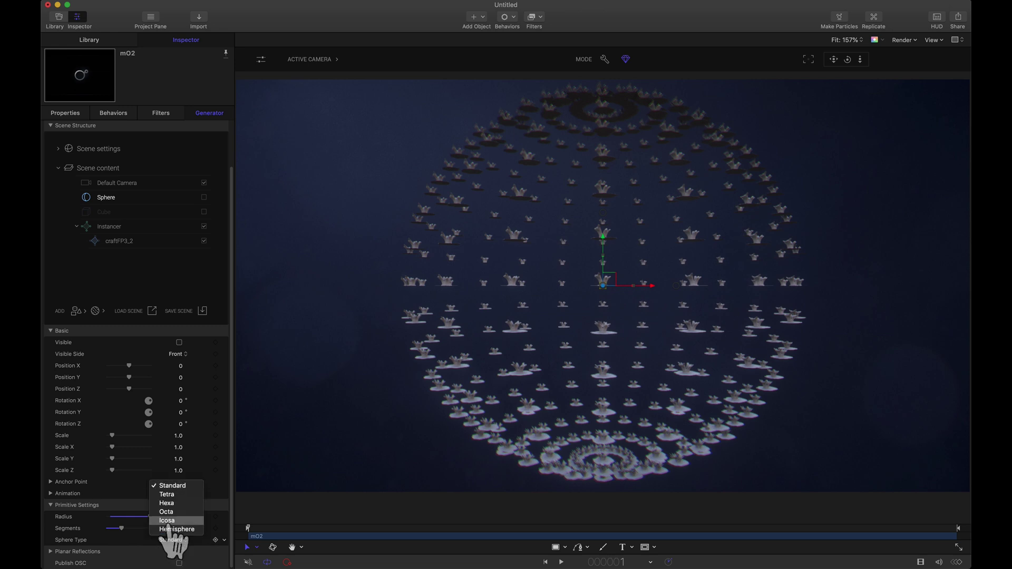
{"action": "left_click", "coordinate": [168, 521]}
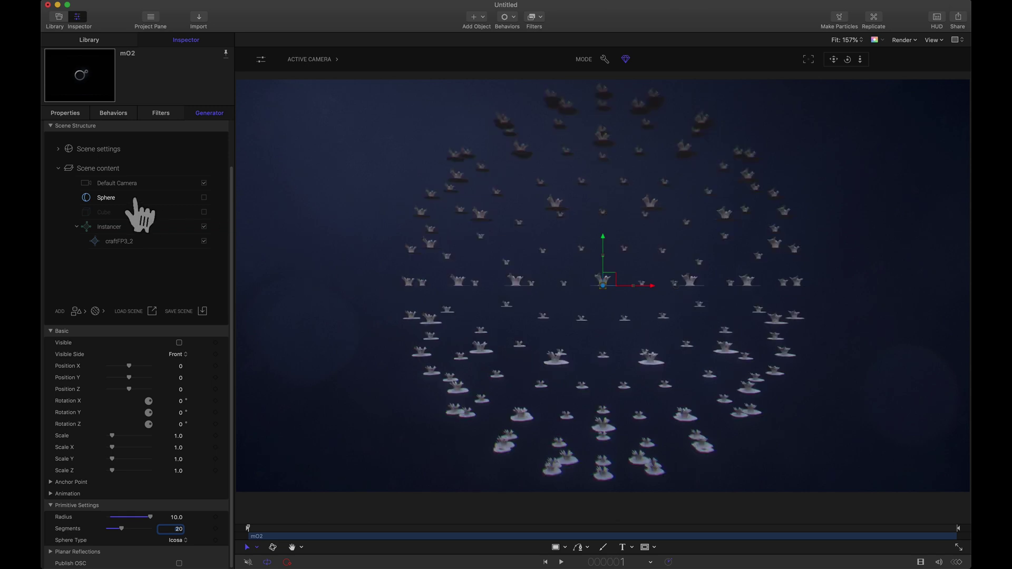
Step: Set the Instancer's Transform All Rotation Z to 90° for every instance
{"action": "left_click", "coordinate": [107, 227]}
{"action": "scroll", "coordinate": [176, 501], "scroll_direction": "down", "scroll_amount": 3}
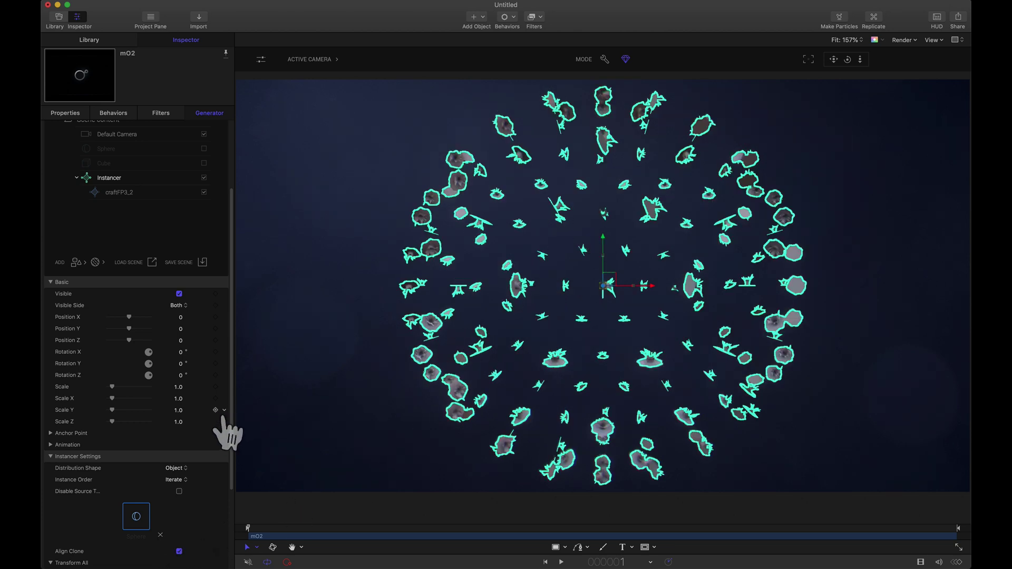
{"action": "scroll", "coordinate": [227, 428], "scroll_direction": "down", "scroll_amount": 3}
{"action": "scroll", "coordinate": [232, 428], "scroll_direction": "down", "scroll_amount": 1}
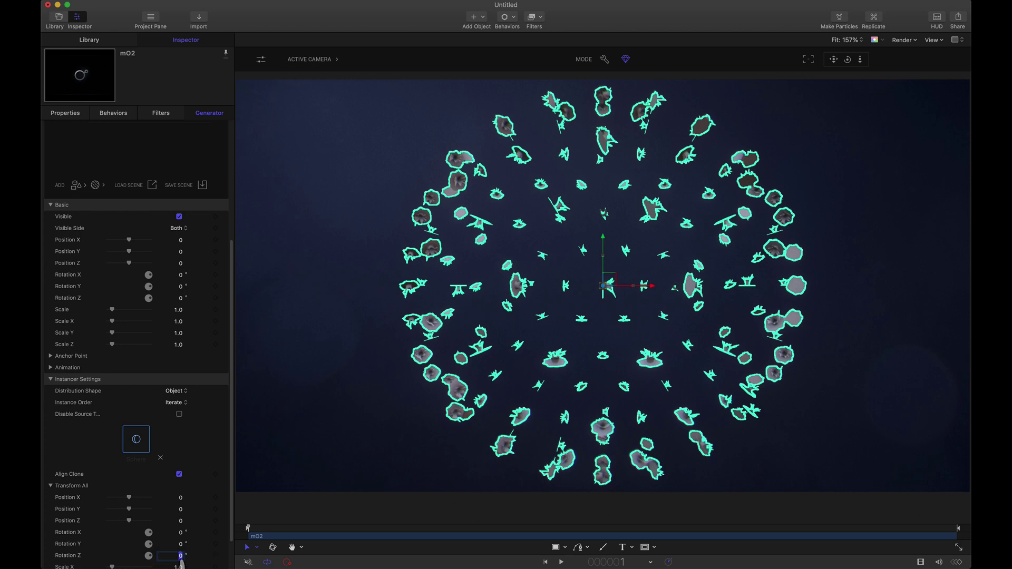
{"action": "key", "text": "Return"}
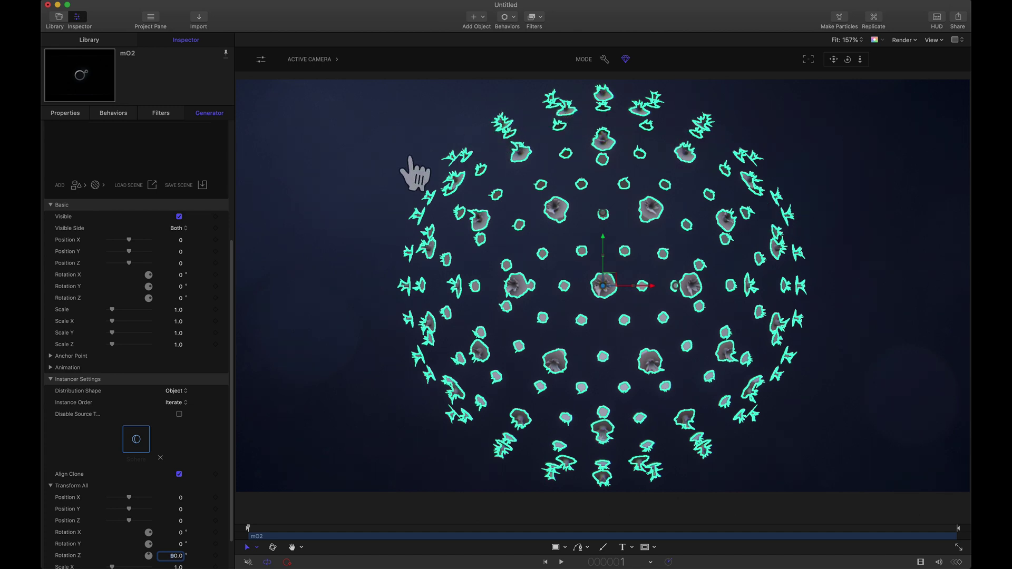
{"action": "scroll", "coordinate": [116, 290], "scroll_direction": "up", "scroll_amount": 5}
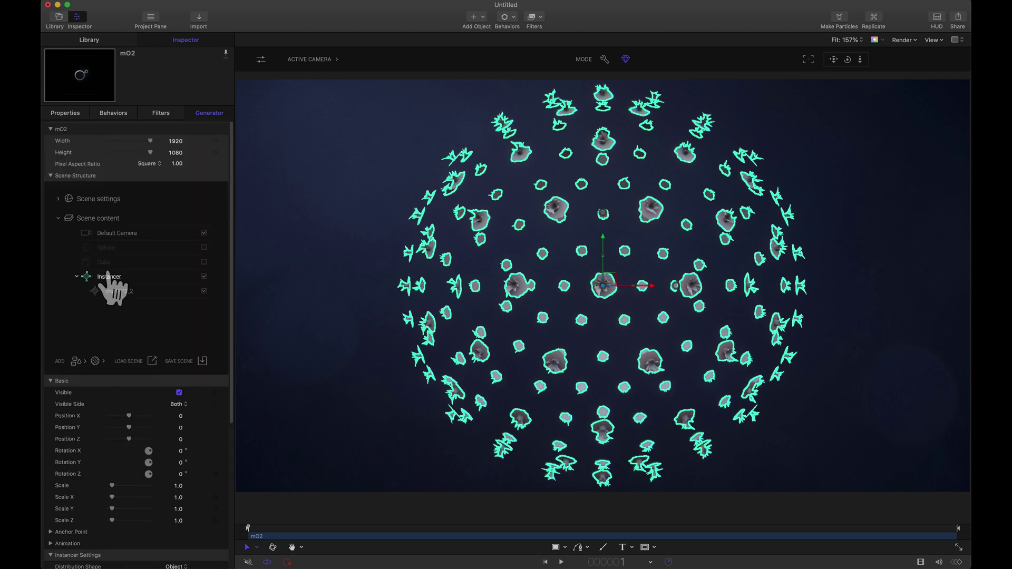
Step: Make the Cube the Instancer's distribution shape with Length X, Y and Z of 10
{"action": "scroll", "coordinate": [232, 369], "scroll_direction": "down", "scroll_amount": 1}
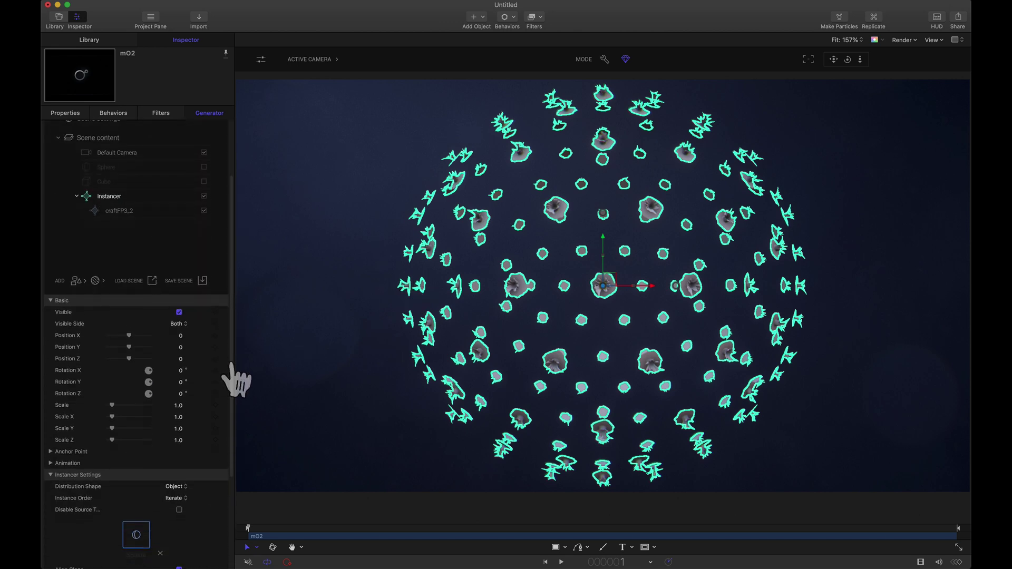
{"action": "left_click_drag", "start_coordinate": [108, 200], "coordinate": [136, 534]}
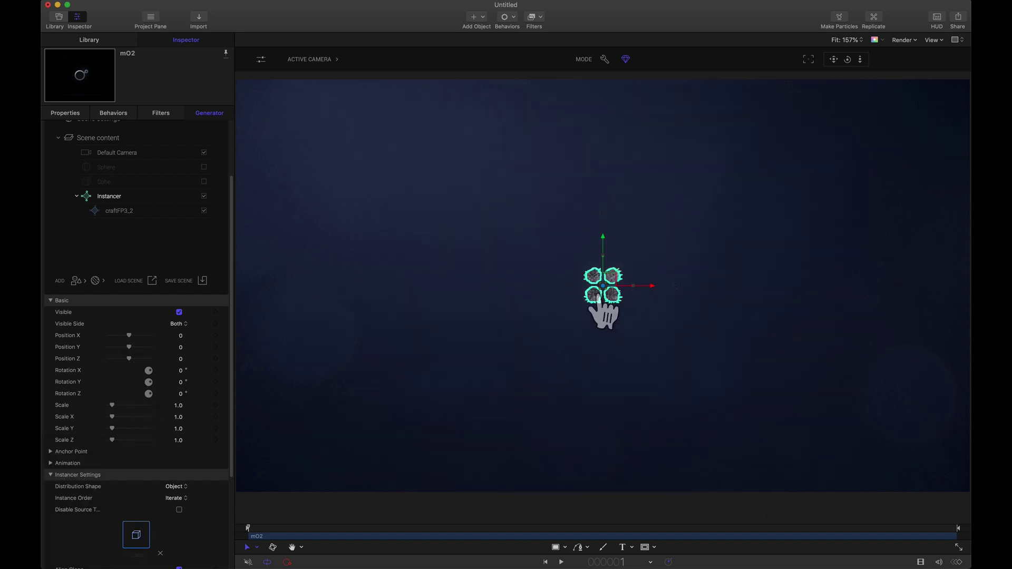
{"action": "left_click", "coordinate": [125, 183]}
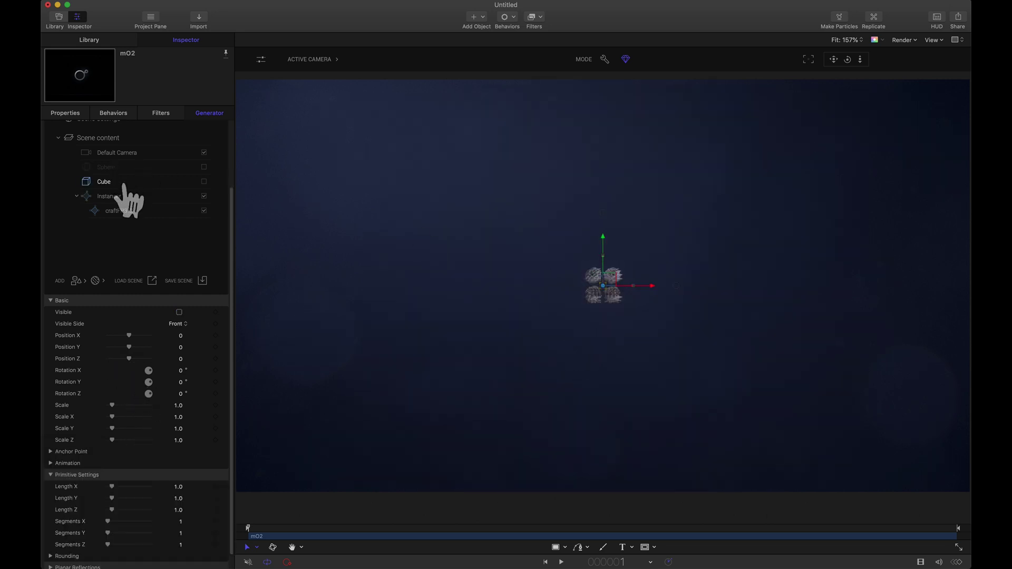
{"action": "left_click", "coordinate": [178, 487]}
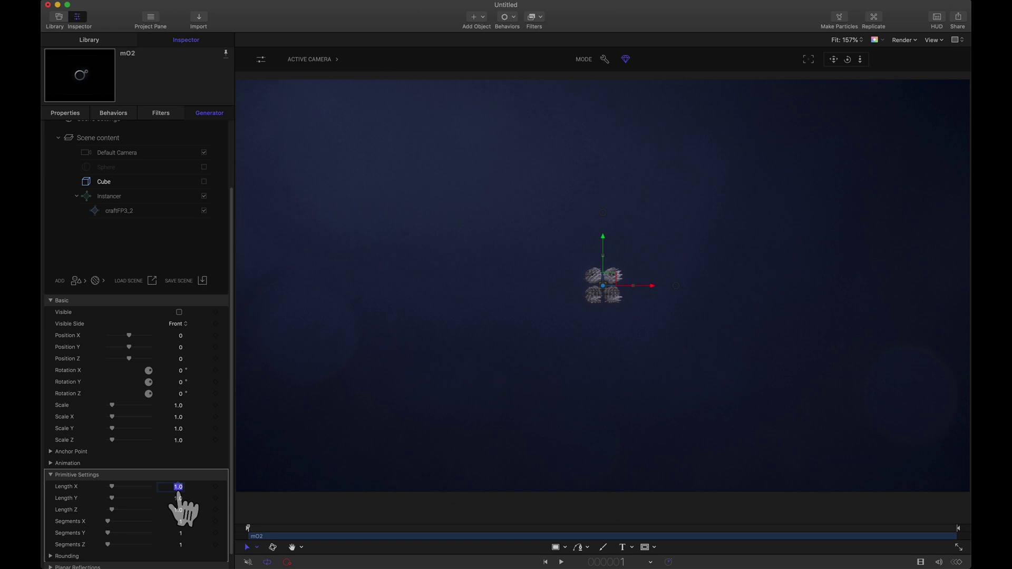
{"action": "type", "text": "10"}
{"action": "key", "text": "Tab"}
{"action": "type", "text": "10"}
{"action": "key", "text": "Tab"}
{"action": "type", "text": "10"}
{"action": "key", "text": "Return"}
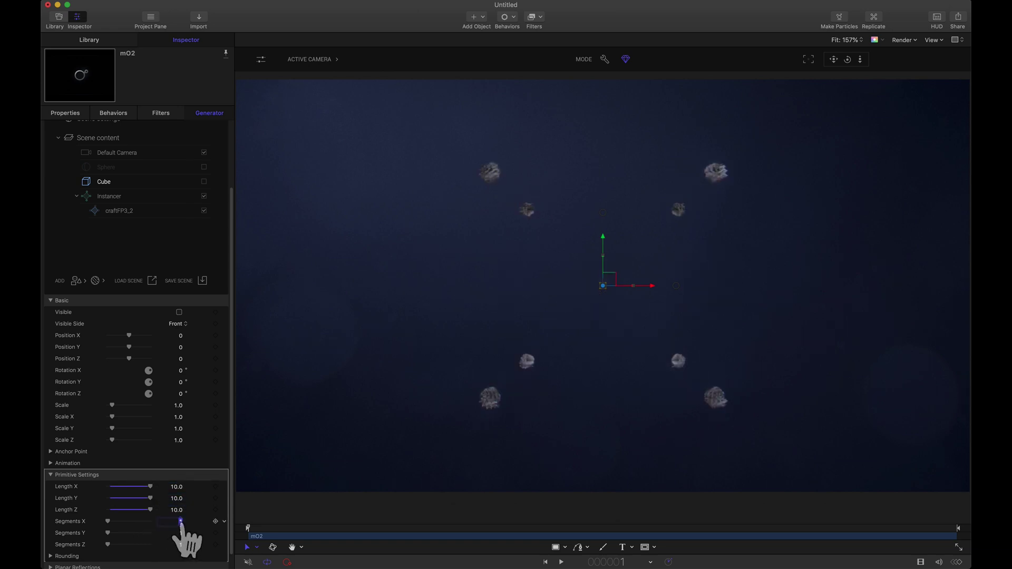
Step: Set the Cube's Segments X, Y and Z to 5 each
{"action": "type", "text": "5"}
{"action": "key", "text": "Tab"}
{"action": "type", "text": "5"}
{"action": "key", "text": "Tab"}
{"action": "type", "text": "5"}
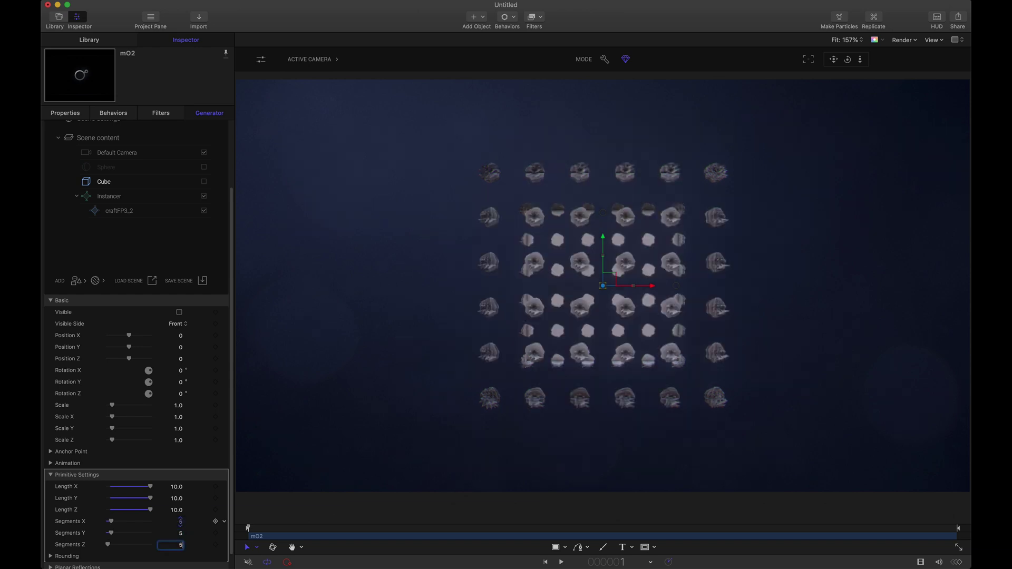
{"action": "key", "text": "Return"}
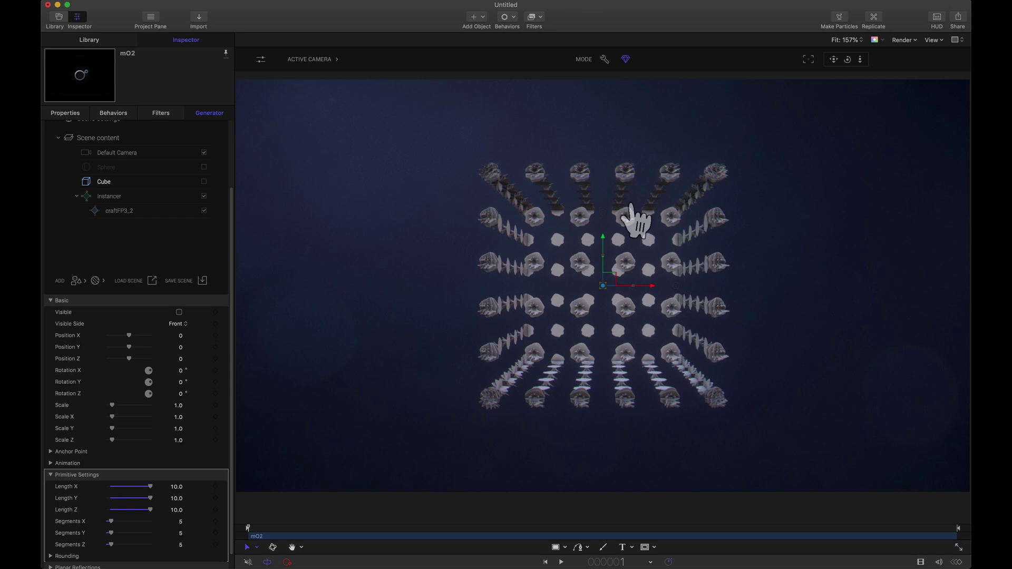
Step: Set the Default Camera's Position Z to 20
{"action": "left_click", "coordinate": [117, 153]}
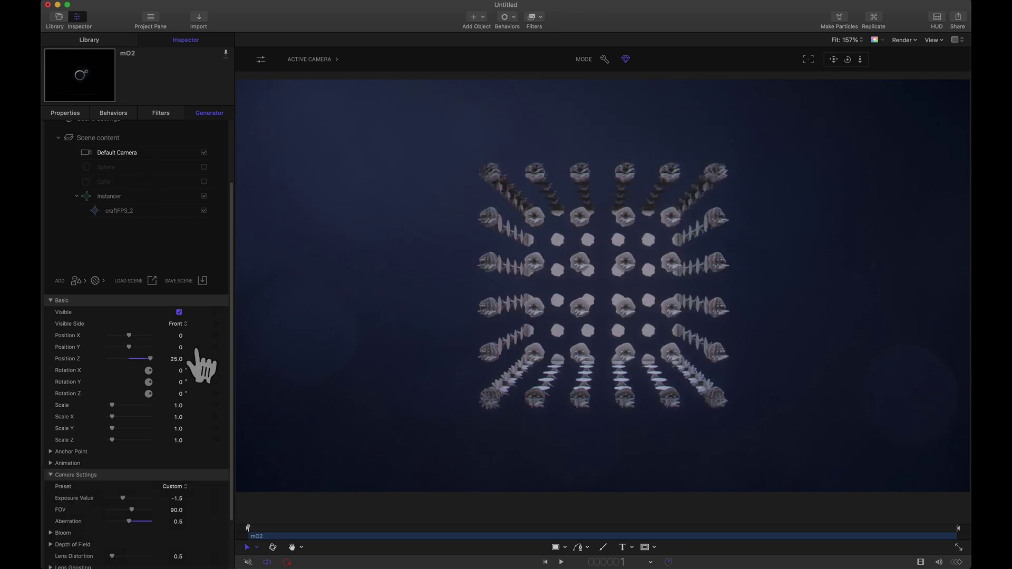
{"action": "type", "text": "20"}
{"action": "key", "text": "Return"}
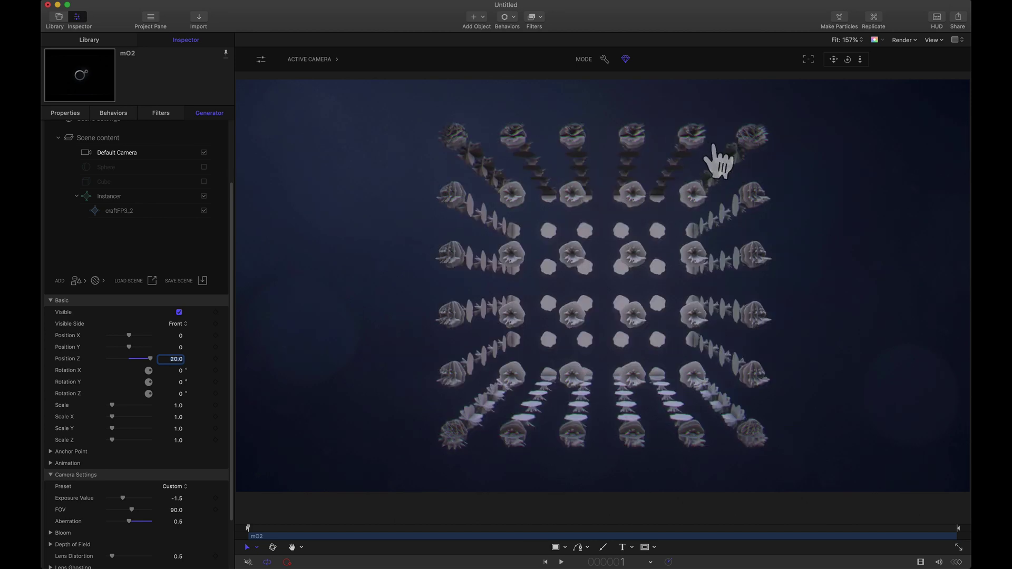
Step: Disable Rounding on the Cube
{"action": "left_click", "coordinate": [101, 182]}
{"action": "scroll", "coordinate": [213, 445], "scroll_direction": "down", "scroll_amount": 2}
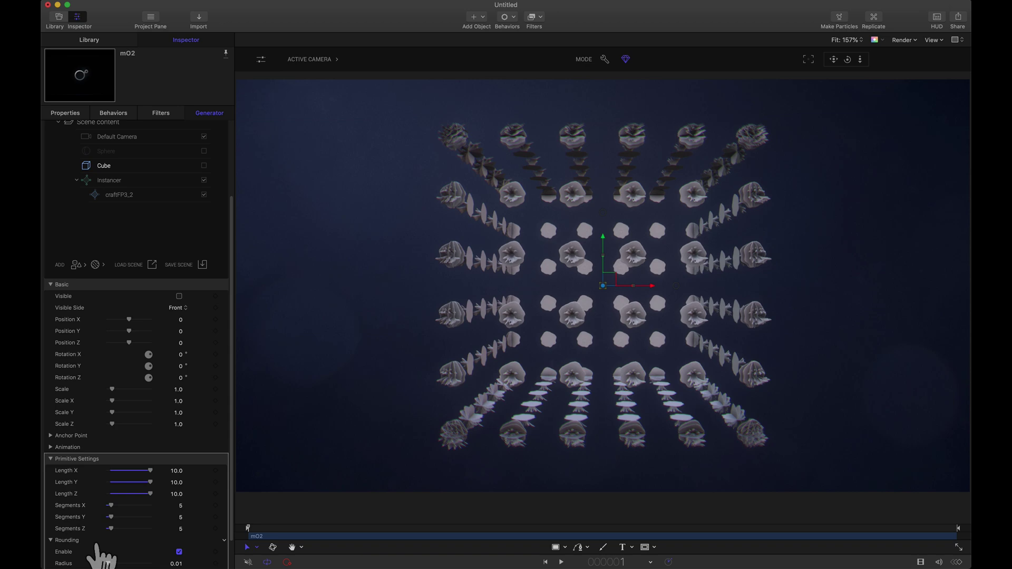
{"action": "left_click", "coordinate": [51, 541]}
{"action": "left_click", "coordinate": [179, 540]}
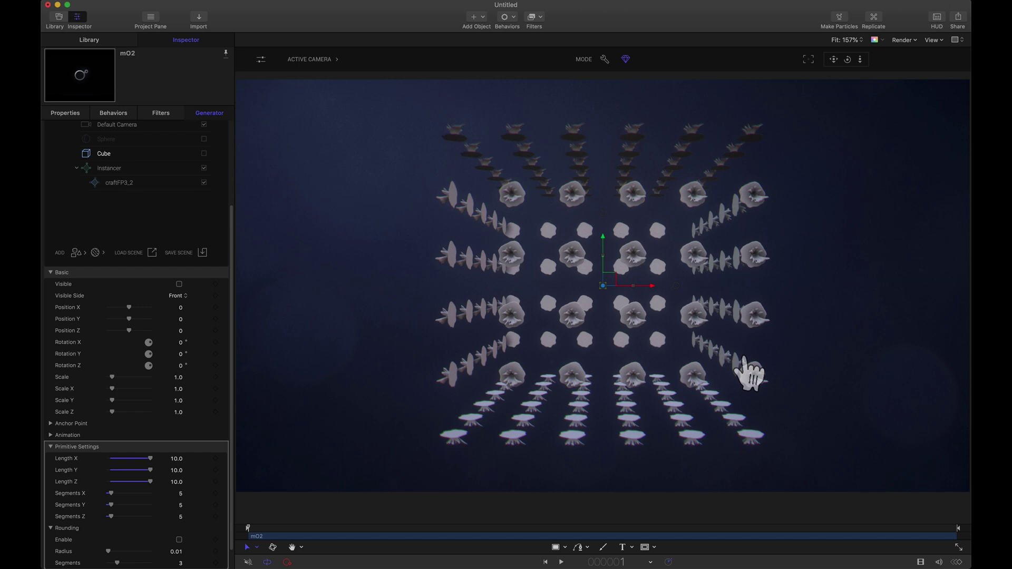
Step: Add the FLUID PACK 3 model craftFP3_10 at 0.2 scale and nest it under the Instancer
{"action": "left_click", "coordinate": [76, 253]}
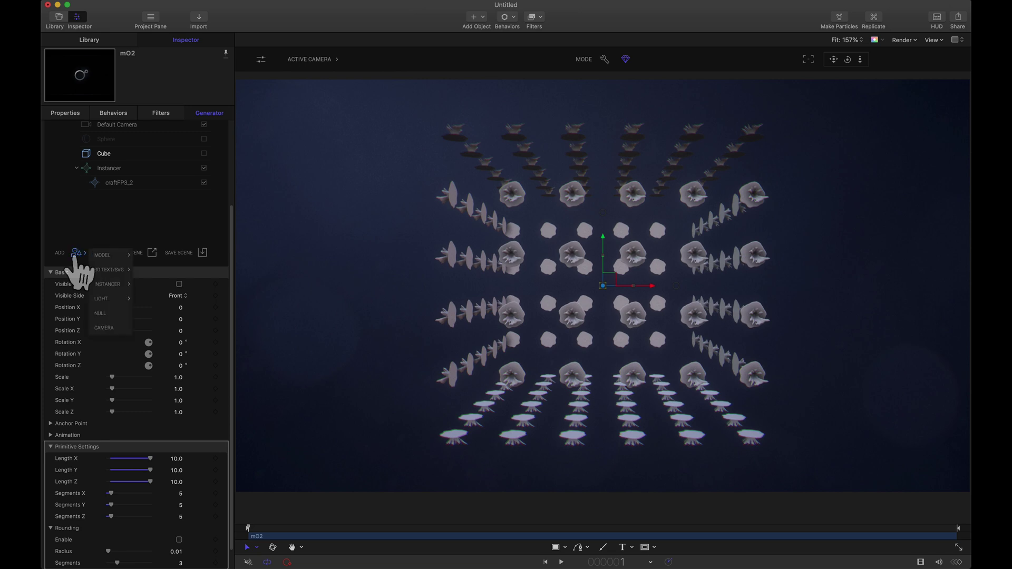
{"action": "mouse_move", "coordinate": [217, 494]}
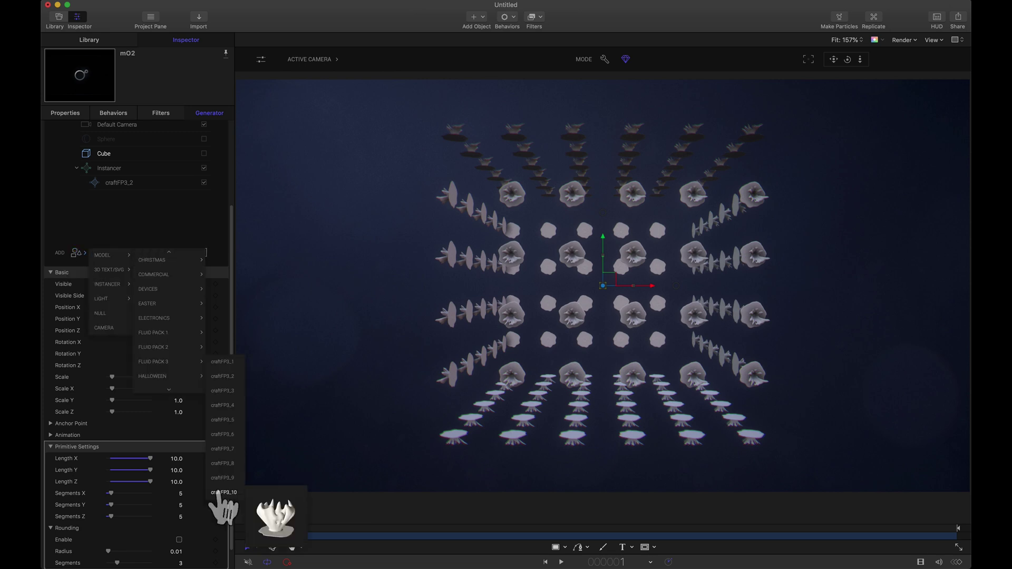
{"action": "left_click", "coordinate": [218, 495]}
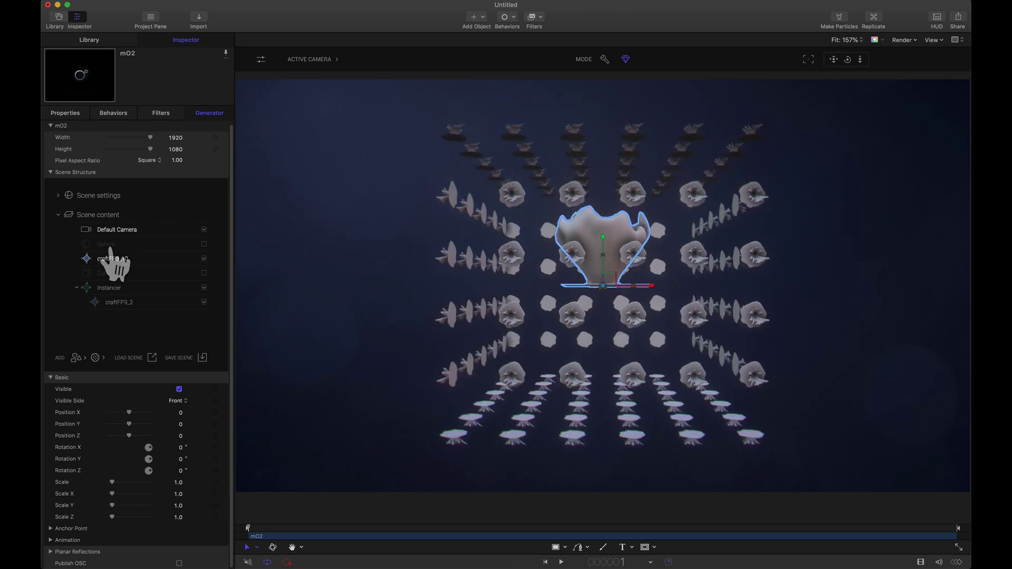
{"action": "mouse_move", "coordinate": [178, 482]}
{"action": "left_mouse_down"}
{"action": "mouse_move", "coordinate": [168, 483]}
{"action": "mouse_move", "coordinate": [177, 486]}
{"action": "left_mouse_up"}
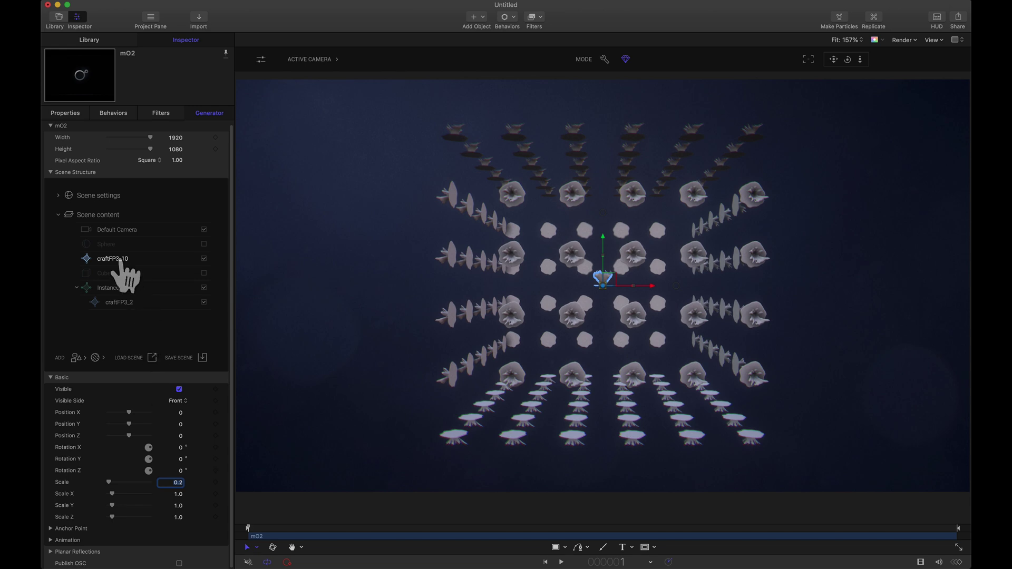
{"action": "left_click_drag", "start_coordinate": [111, 258], "coordinate": [108, 299]}
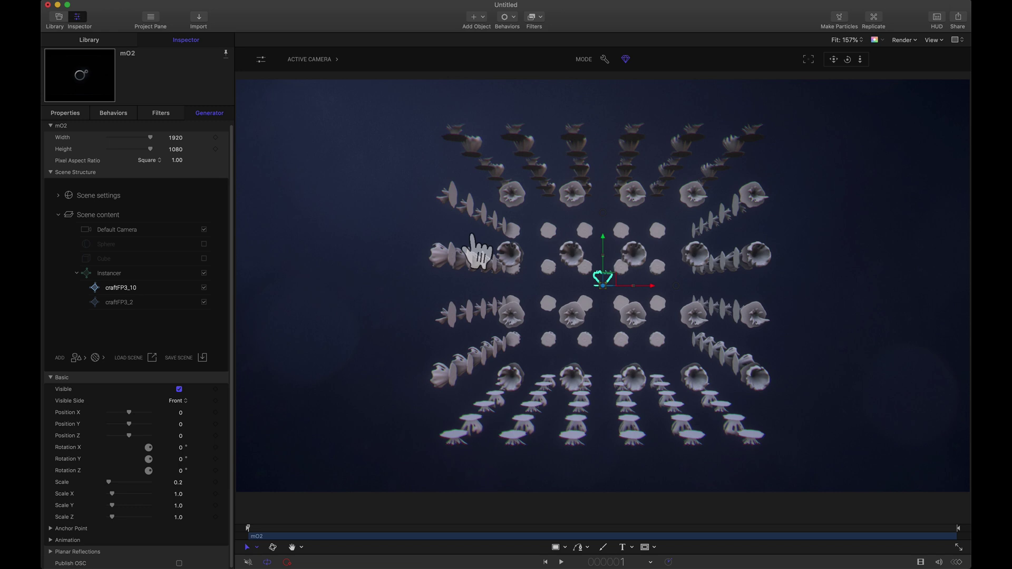
Step: Add the Motion Graphics Abstract Swirl 01 model and move it out of the Instancer
{"action": "left_click", "coordinate": [77, 357]}
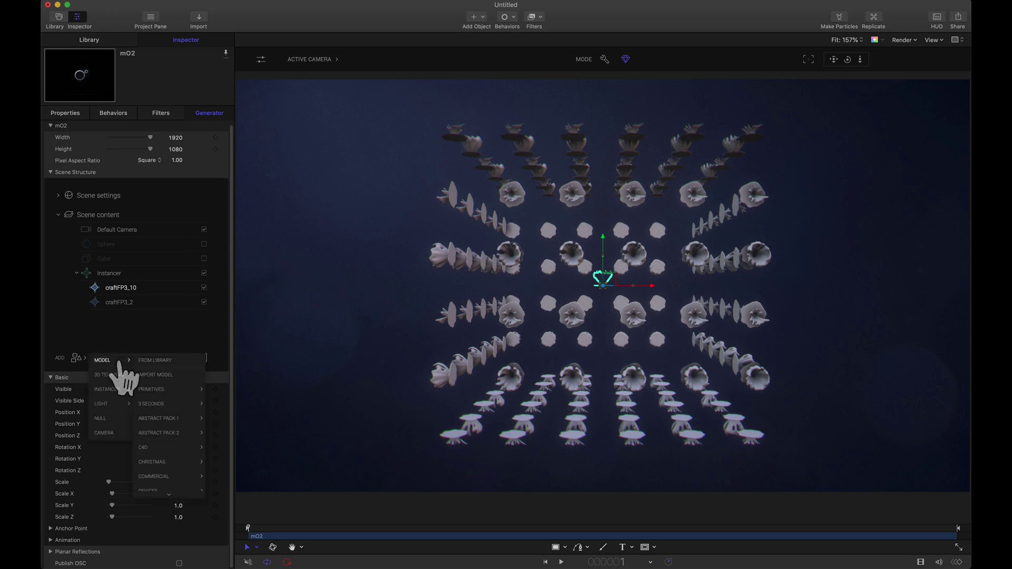
{"action": "mouse_move", "coordinate": [168, 451]}
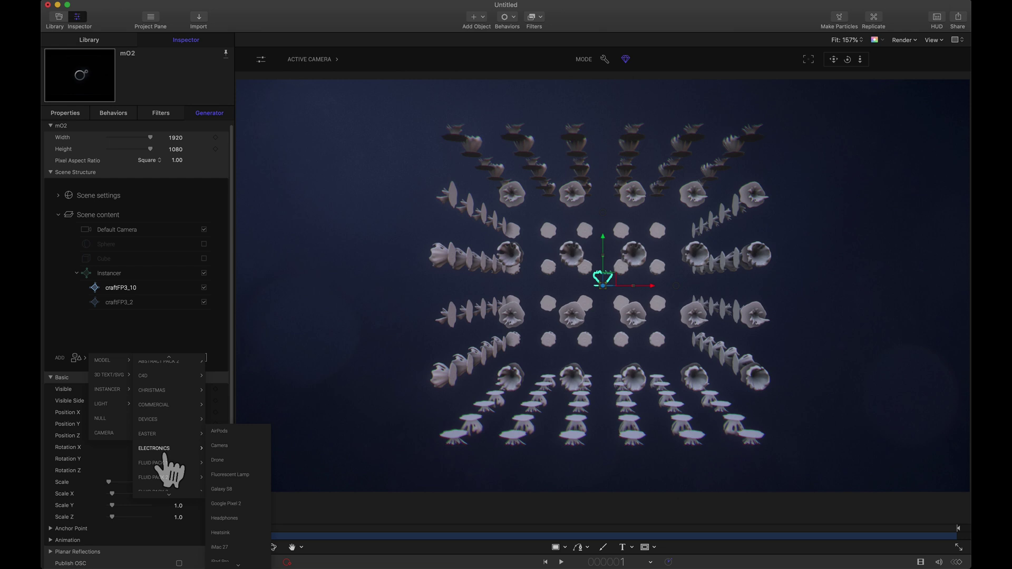
{"action": "mouse_move", "coordinate": [164, 482]}
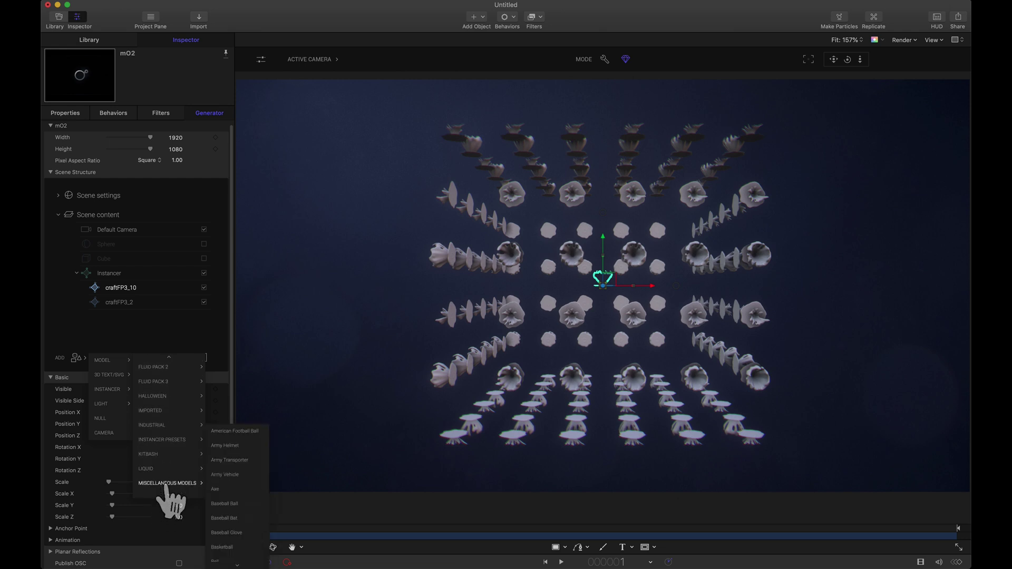
{"action": "mouse_move", "coordinate": [170, 430]}
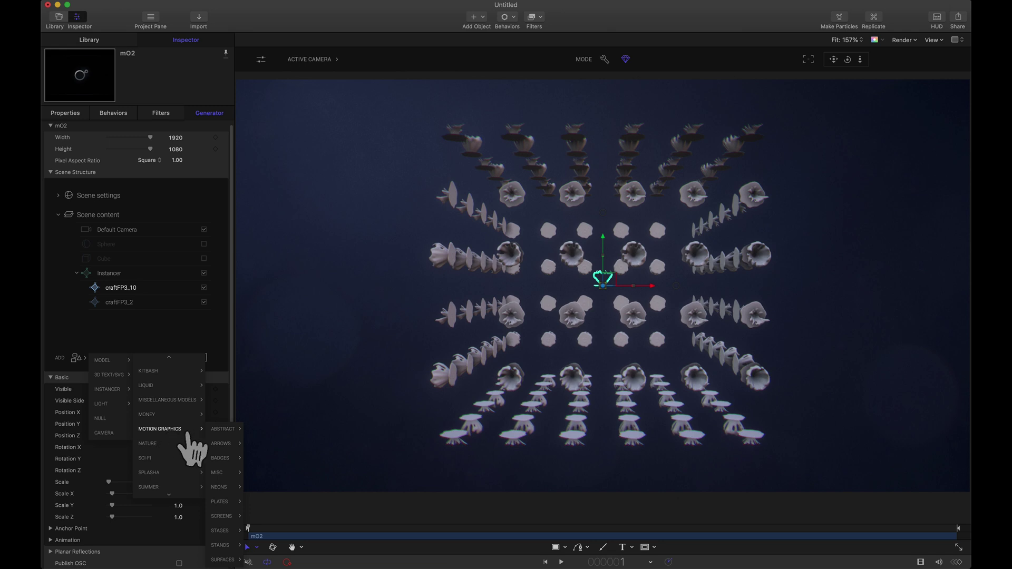
{"action": "mouse_move", "coordinate": [221, 442]}
{"action": "left_click", "coordinate": [262, 432]}
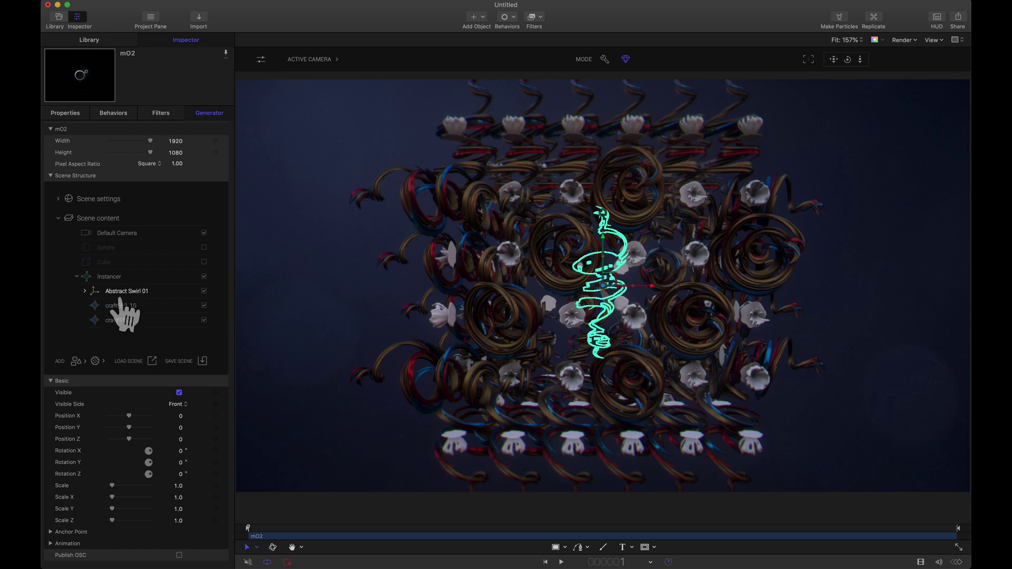
{"action": "left_click_drag", "start_coordinate": [124, 303], "coordinate": [103, 280]}
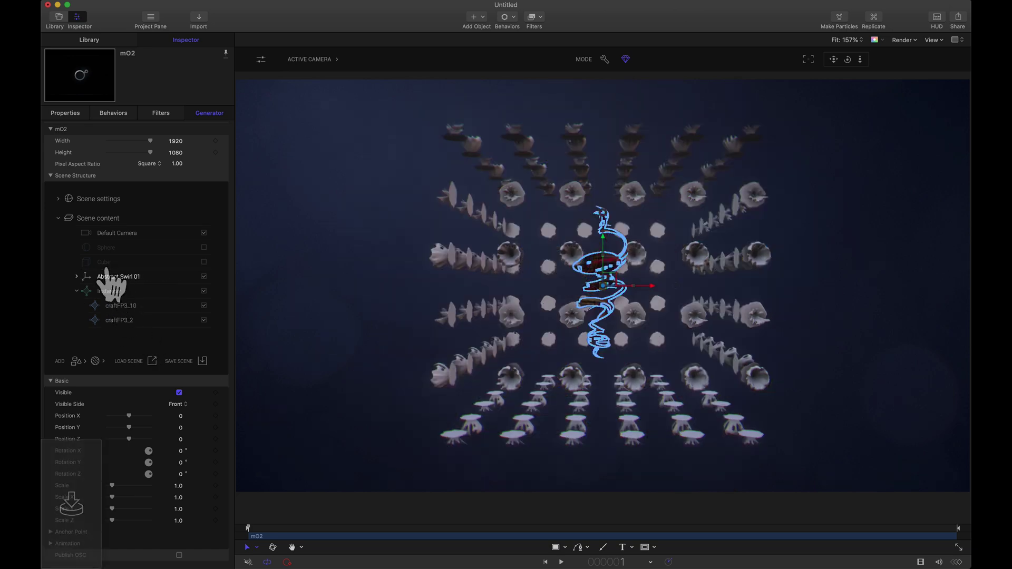
{"action": "left_click", "coordinate": [104, 305]}
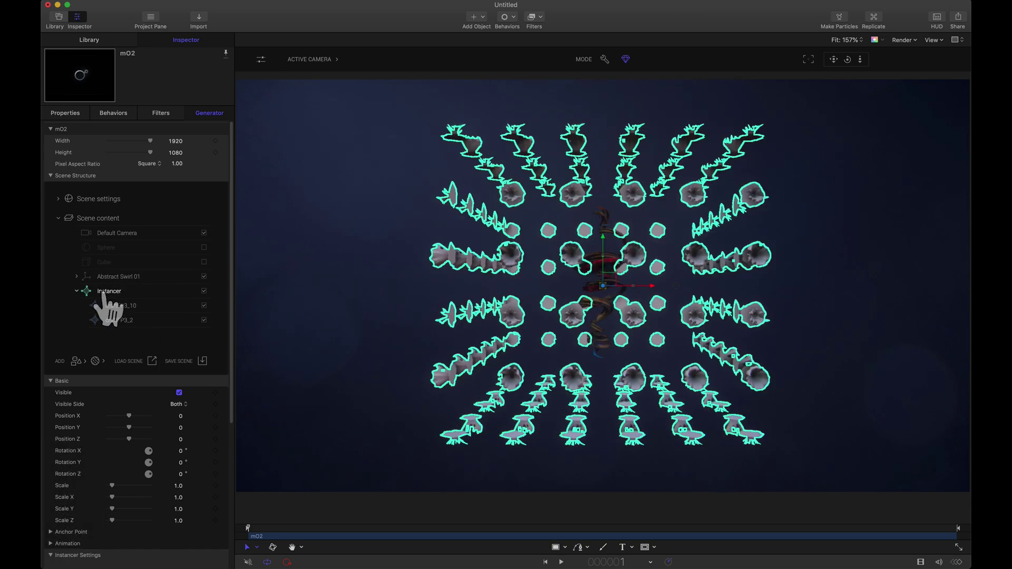
{"action": "scroll", "coordinate": [224, 416], "scroll_direction": "down", "scroll_amount": 5}
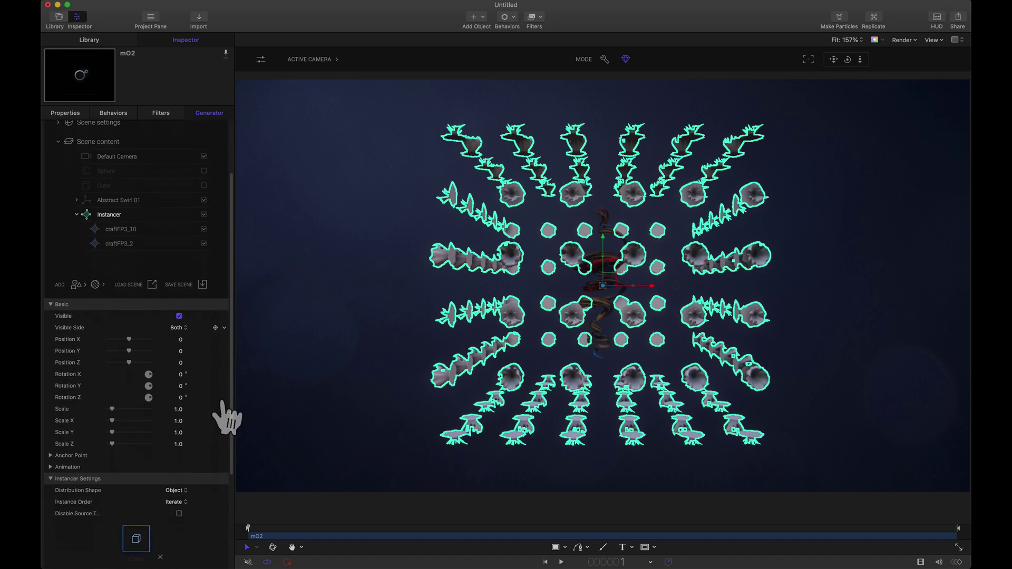